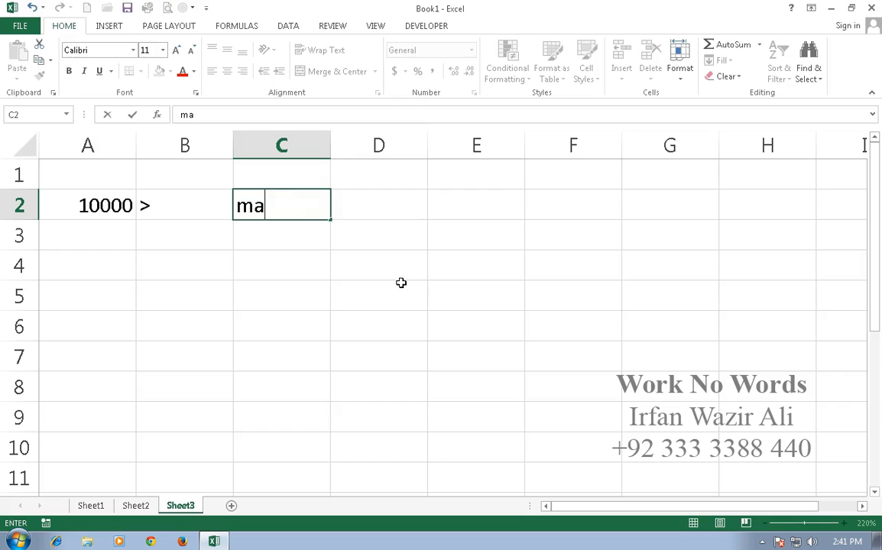
Step: Enter Manager in C2, and fill the next criteria row with 10000 in A3 and < in B3
text(Manager)
key(Return)
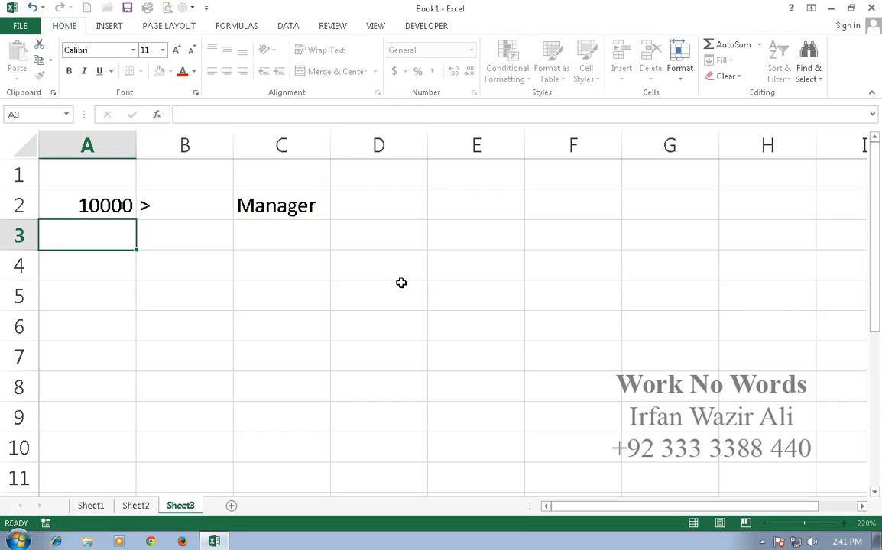
text(10000)
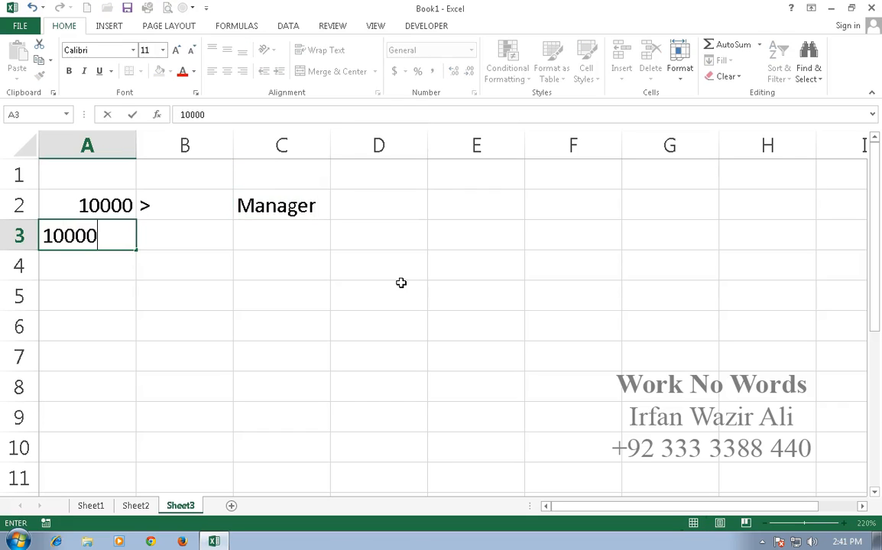
key(Tab)
text(<)
key(Tab)
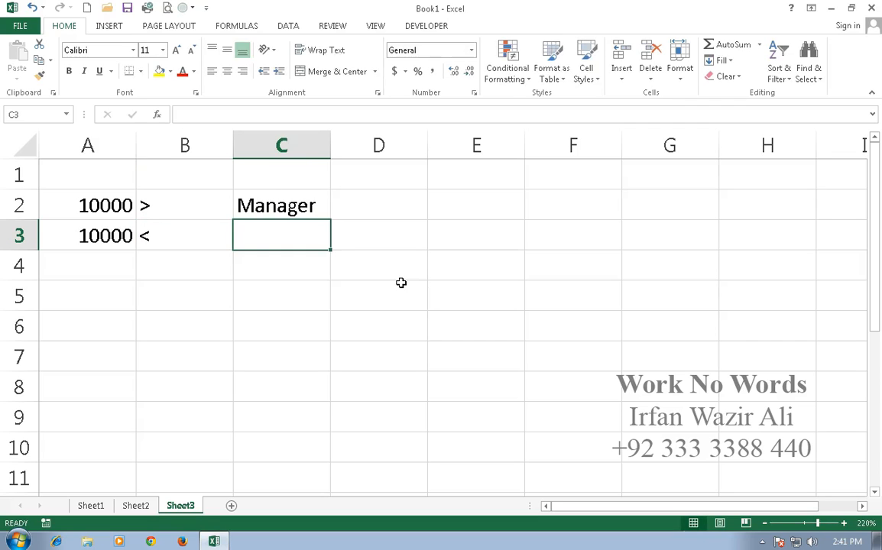
Step: Enter Asst. Manager in C3, with a capital M in the second word
text(Asst. ma)
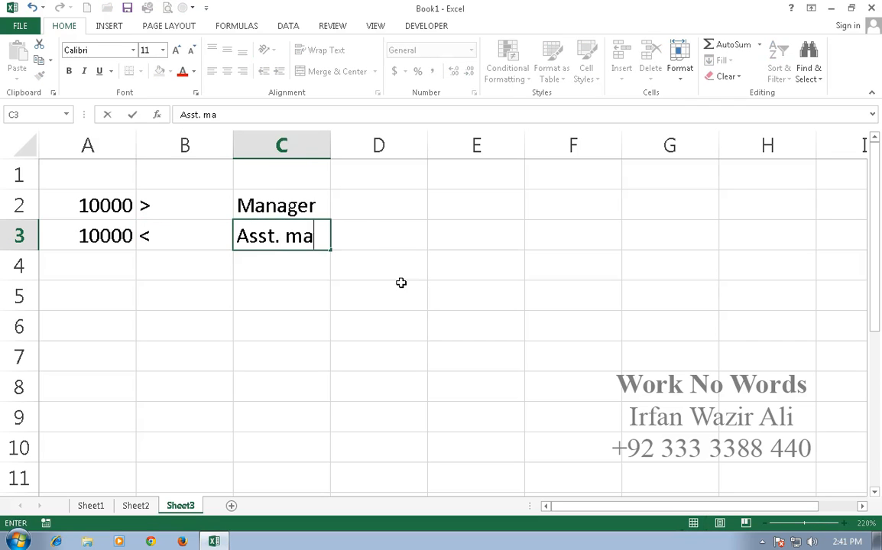
text(nager)
key(F2)
key(ctrl+Left)
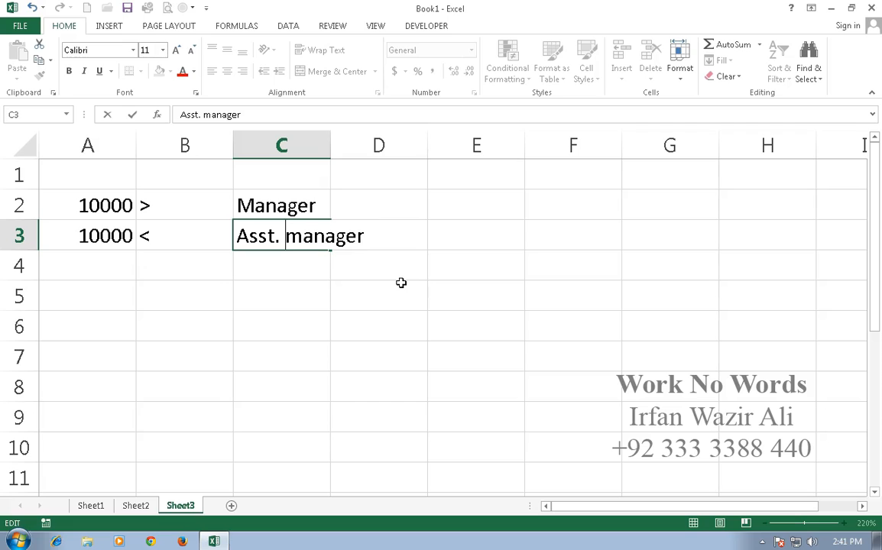
key(Delete)
text(M)
key(Return)
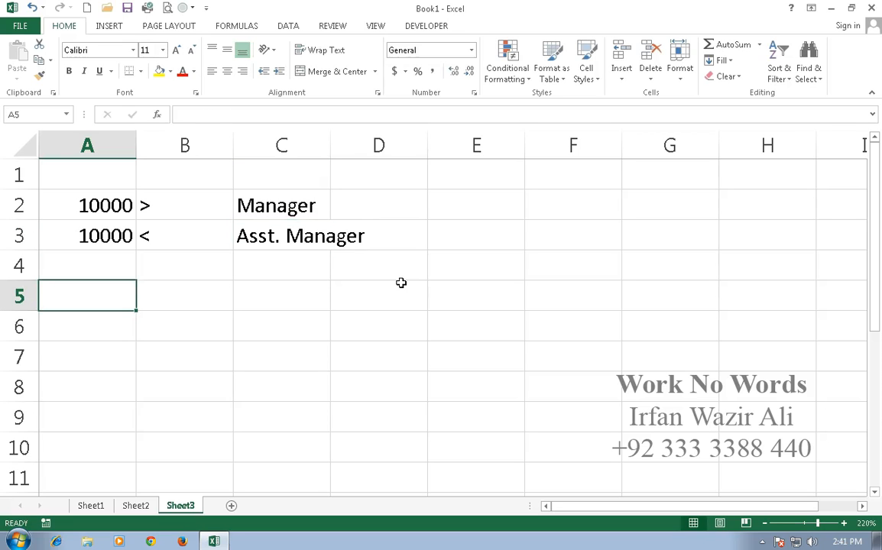
Step: Add the label Enter Your Name in A5 and enter the person's first name in C5
text(Enter )
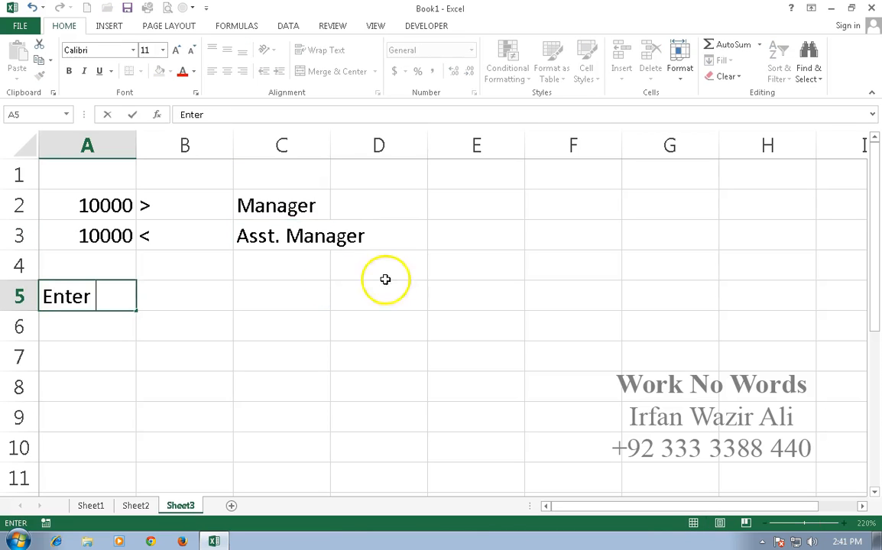
text(a)
key(BackSpace)
key(BackSpace)
text(Your Name)
key(Tab)
key(Tab)
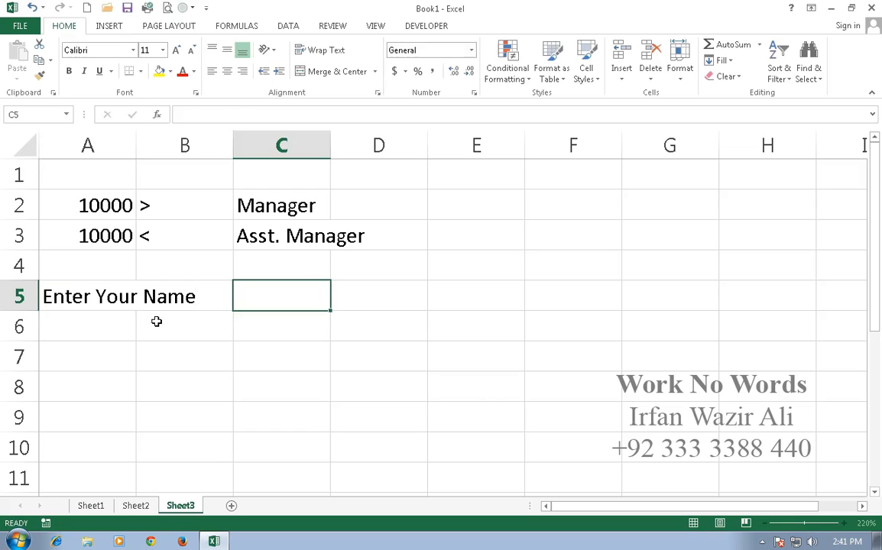
text(Irfan)
key(Return)
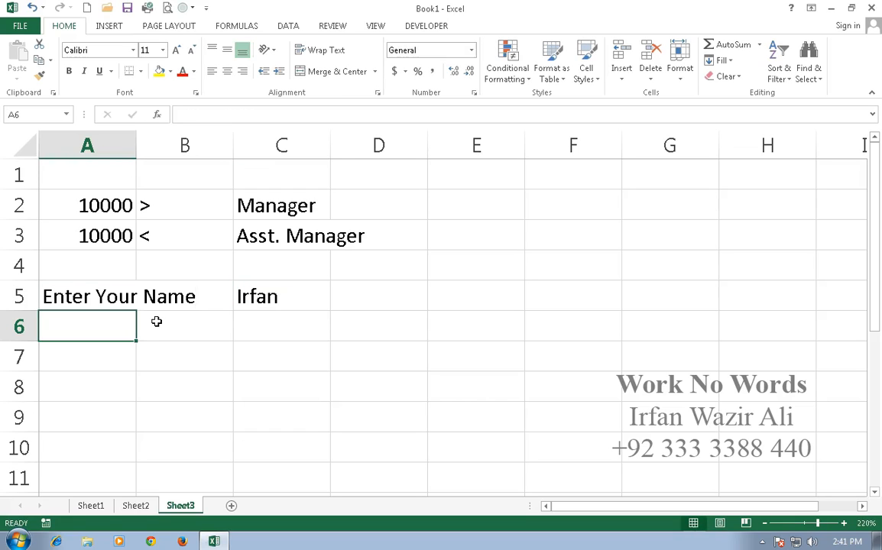
Step: Add the label "Eenter your Dept." in A6 and enter Training as the department in C6
text(Etner Y)
key(BackSpace)
key(BackSpace)
key(BackSpace)
key(BackSpace)
key(BackSpace)
key(BackSpace)
text(enter )
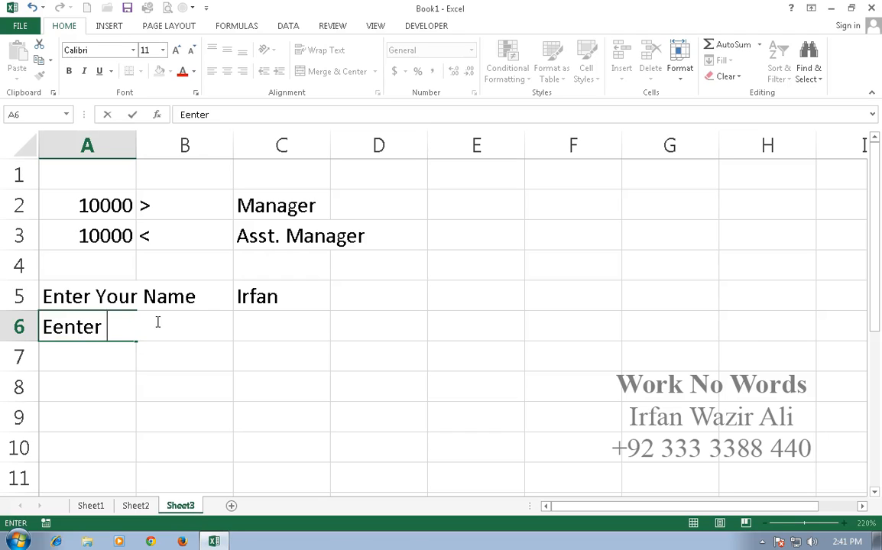
text(your Dept.)
key(Tab)
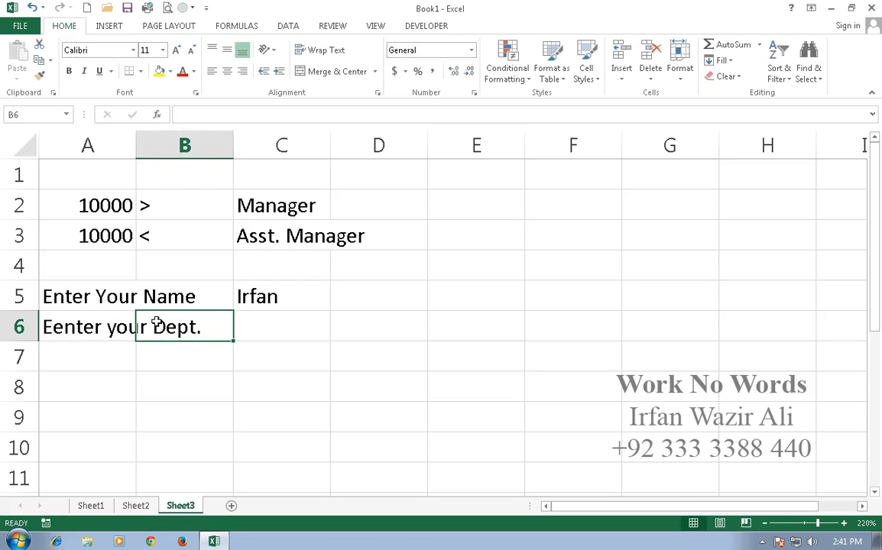
key(Tab)
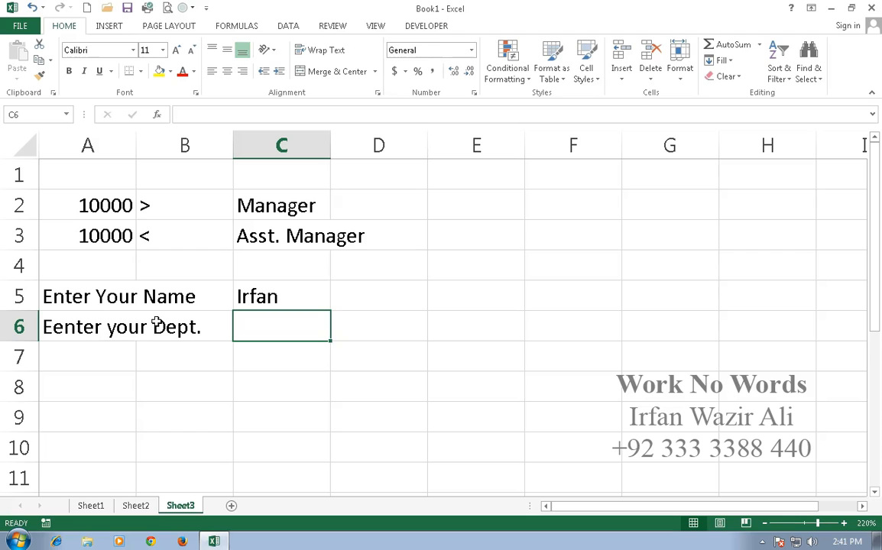
text(Training)
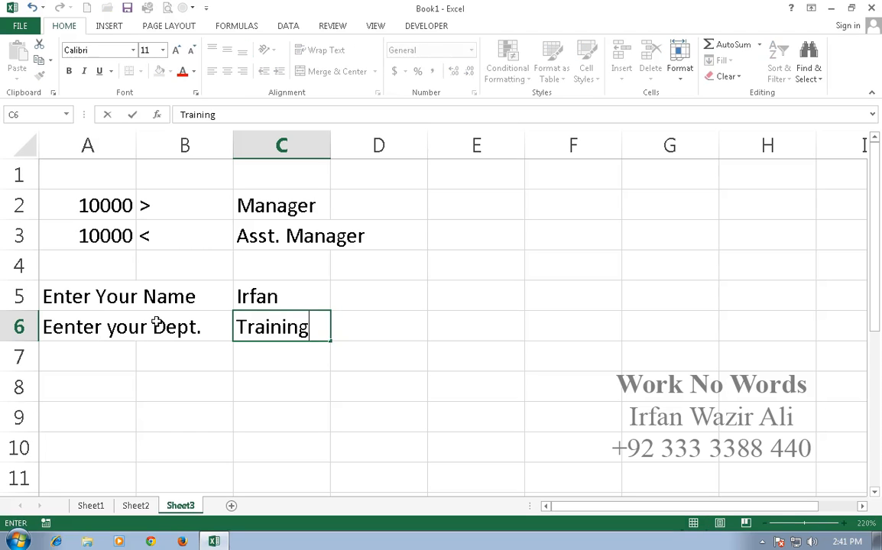
key(Return)
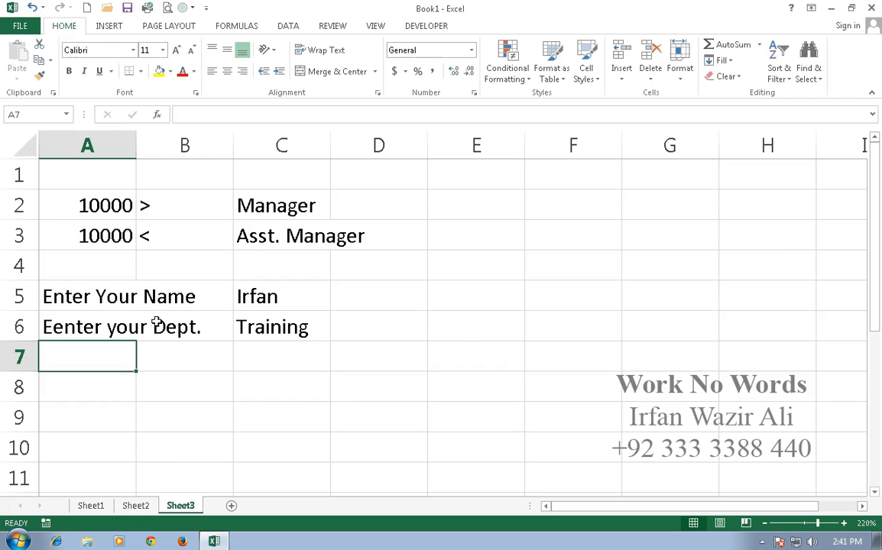
Step: Add the label Enter Your Salary in A7 and enter 9000 as the salary in C7
text(Enter Yur)
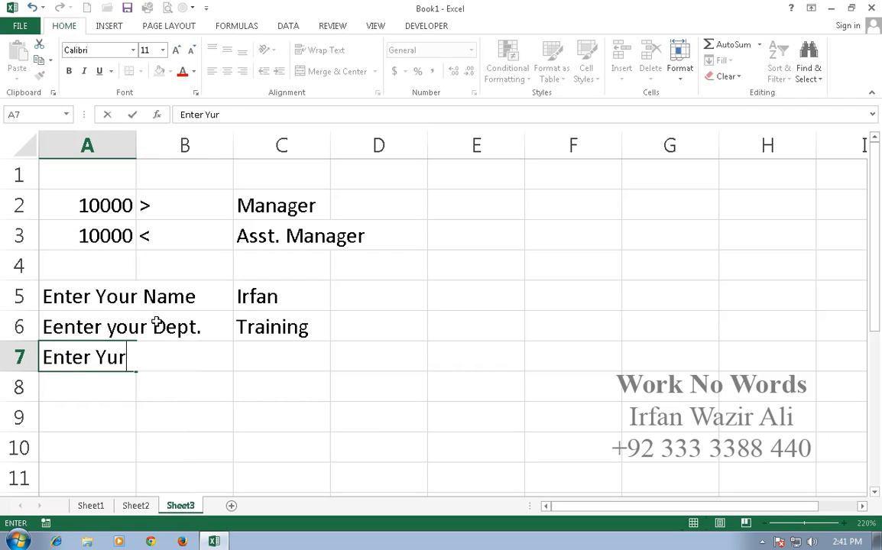
key(BackSpace)
key(BackSpace)
text(our Sal)
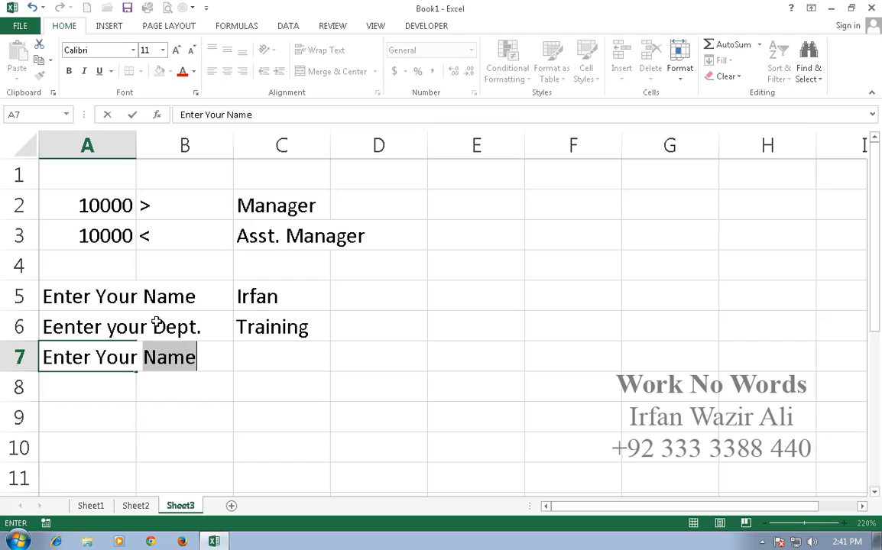
text(ary)
key(Tab)
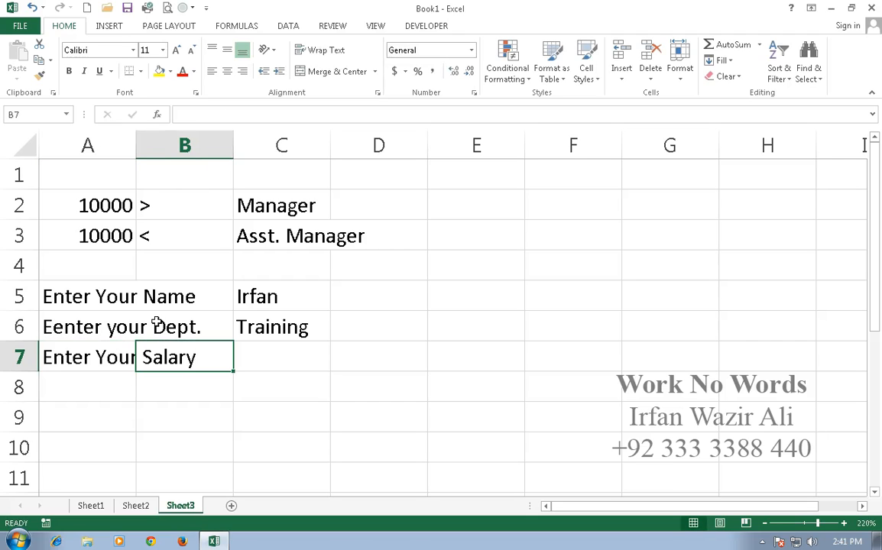
key(Tab)
text(9000)
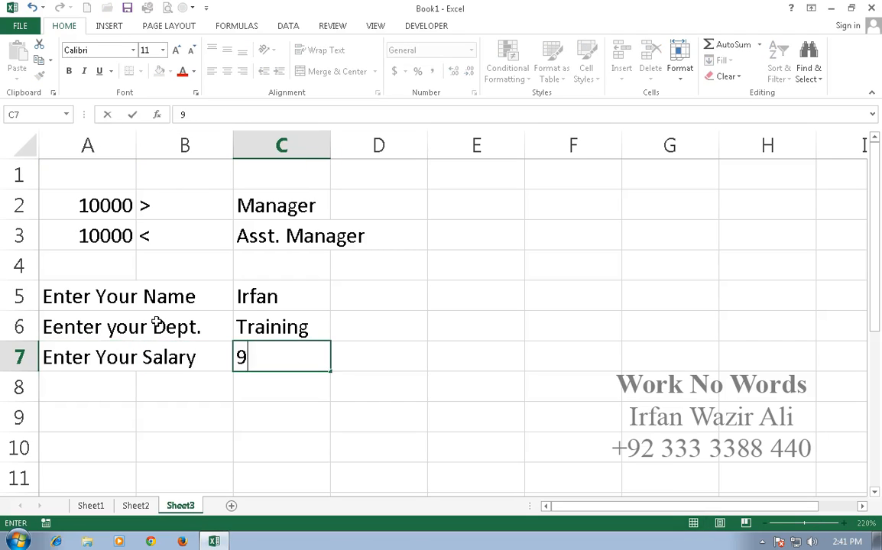
key(Return)
key(Return)
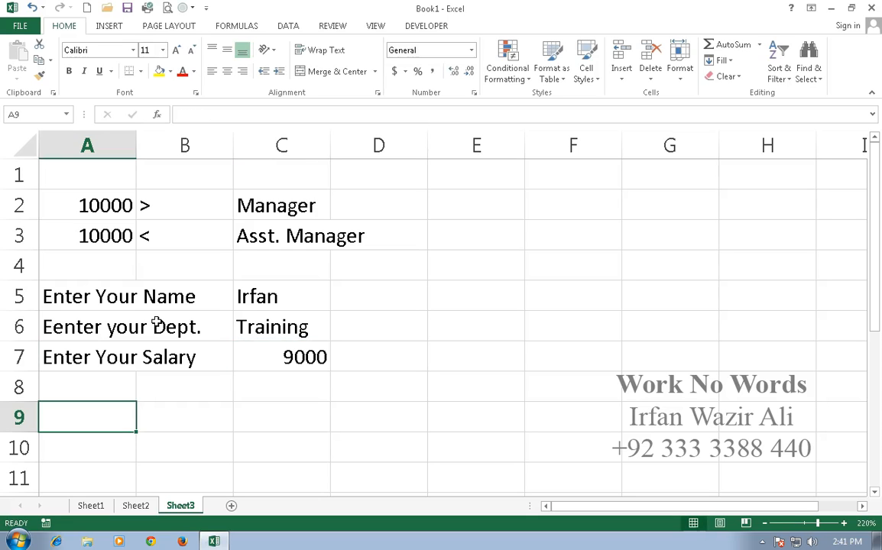
Step: Add the result label You are in A9
text(You are)
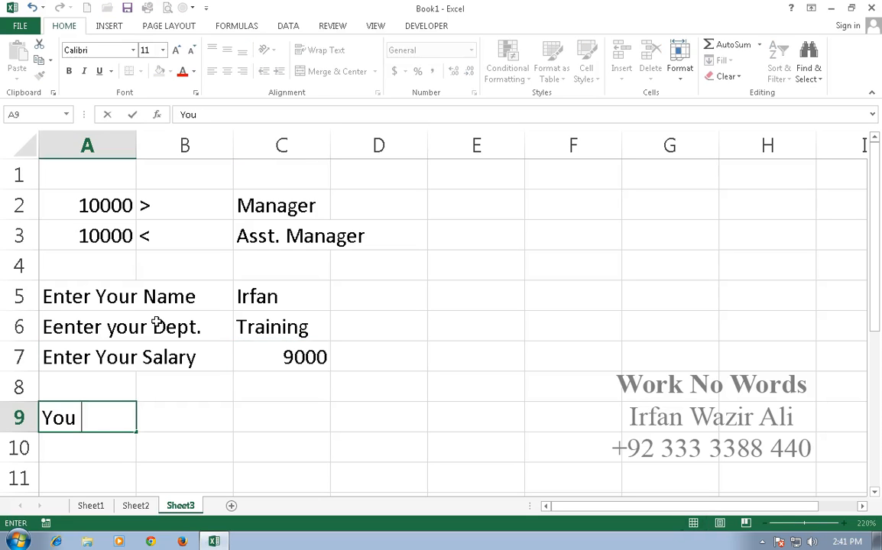
key(Tab)
key(Tab)
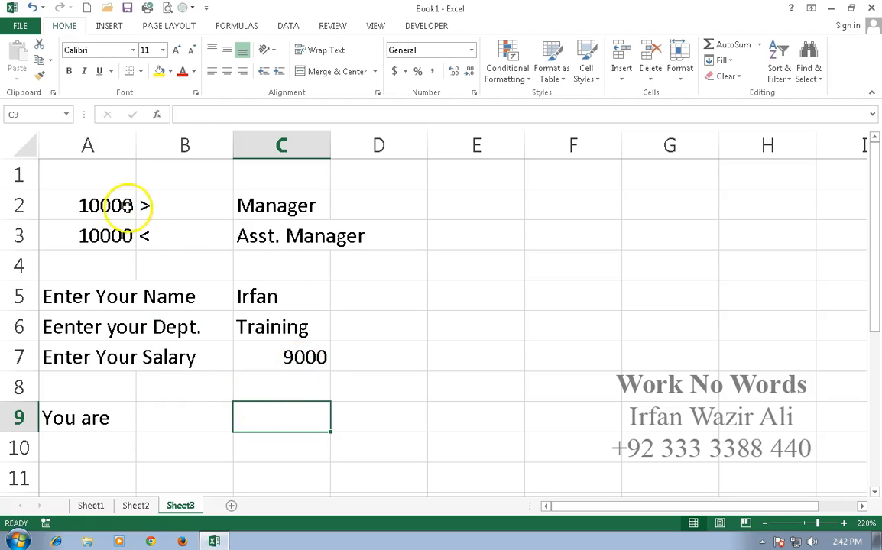
Step: Enter the formula =if(C7>10000,"Manager","Asst. Manager") in C9 to derive the job title from the salary
drag(92, 205, 157, 204)
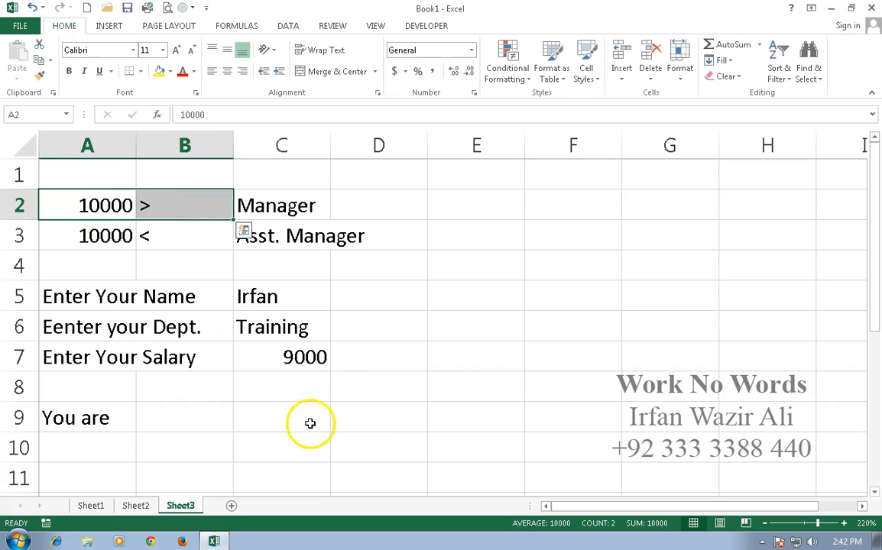
click(306, 418)
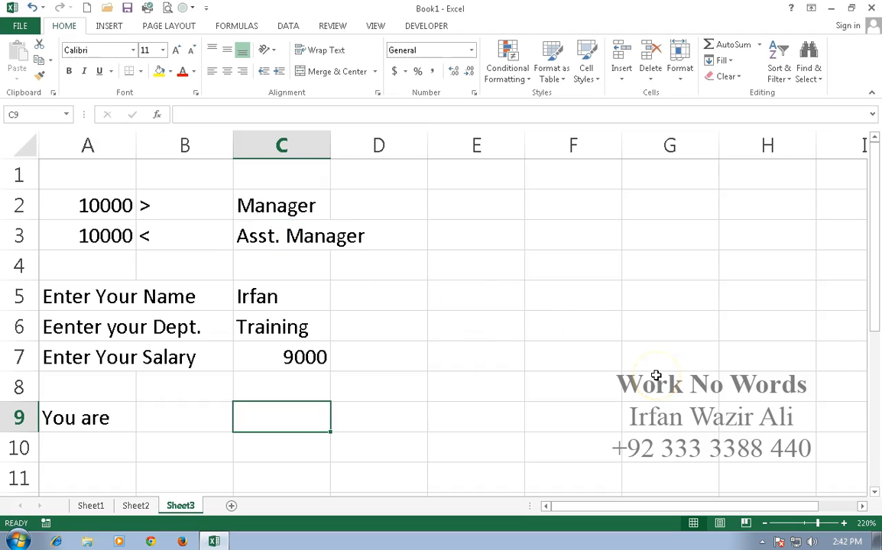
text(=)
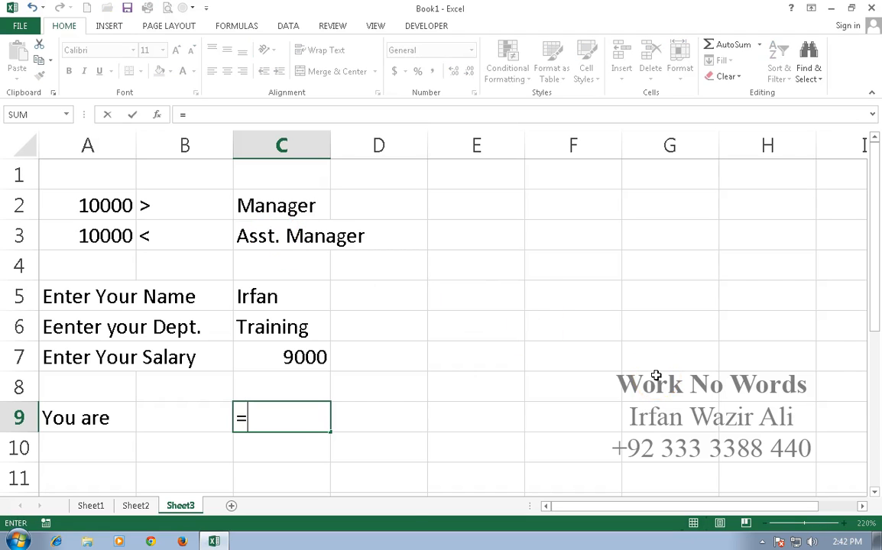
text(if)
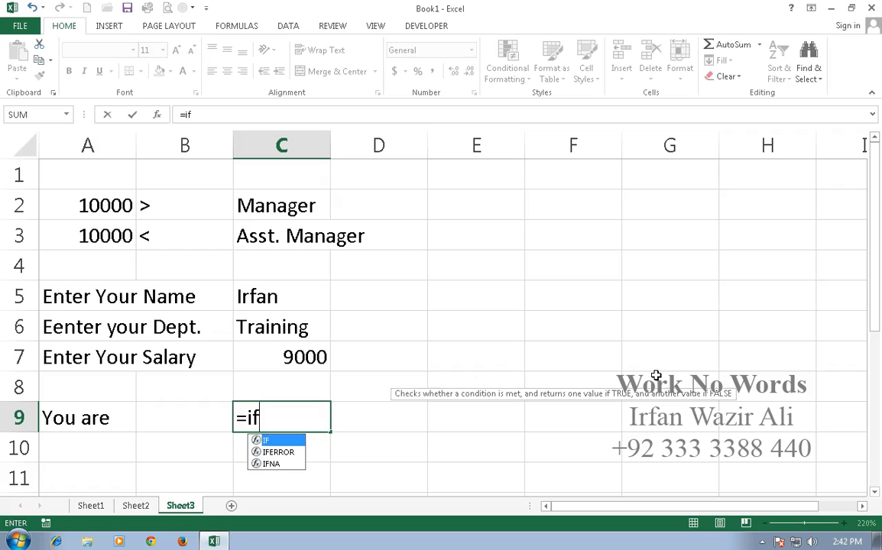
text(()
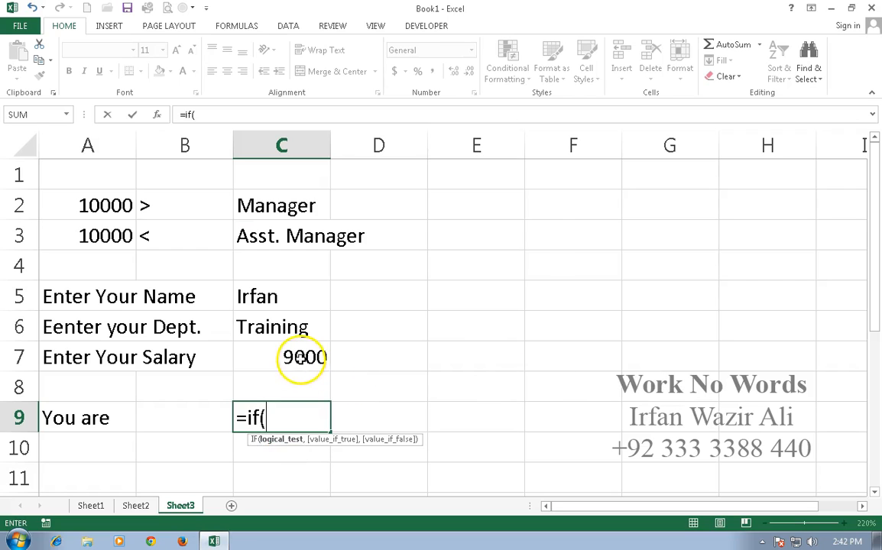
click(303, 357)
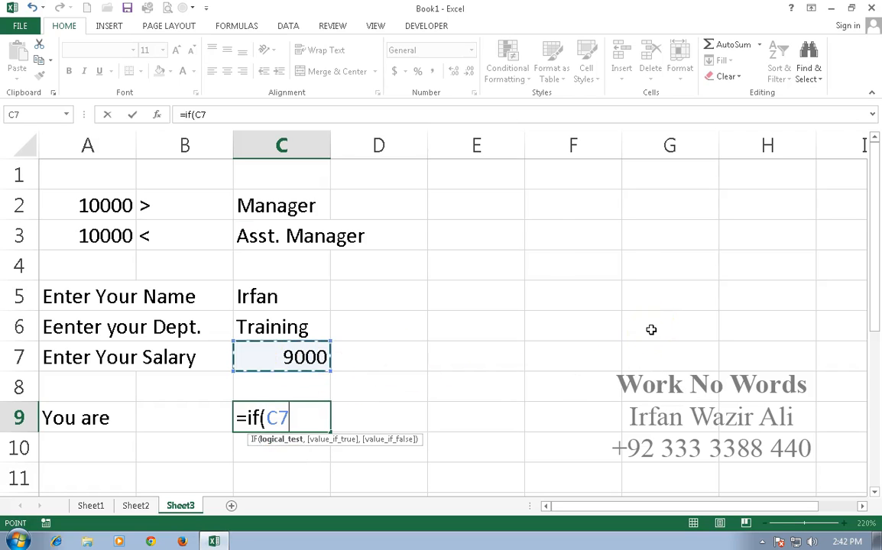
text(>1)
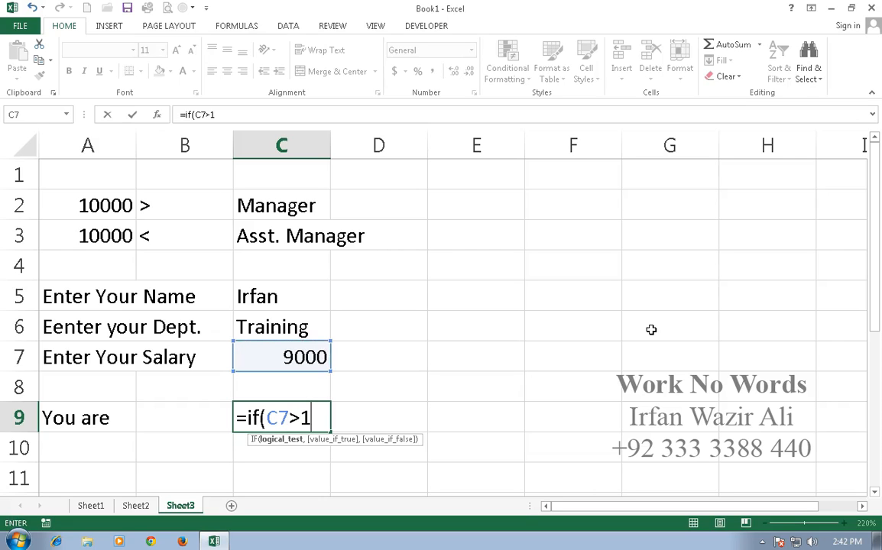
text(0000,)
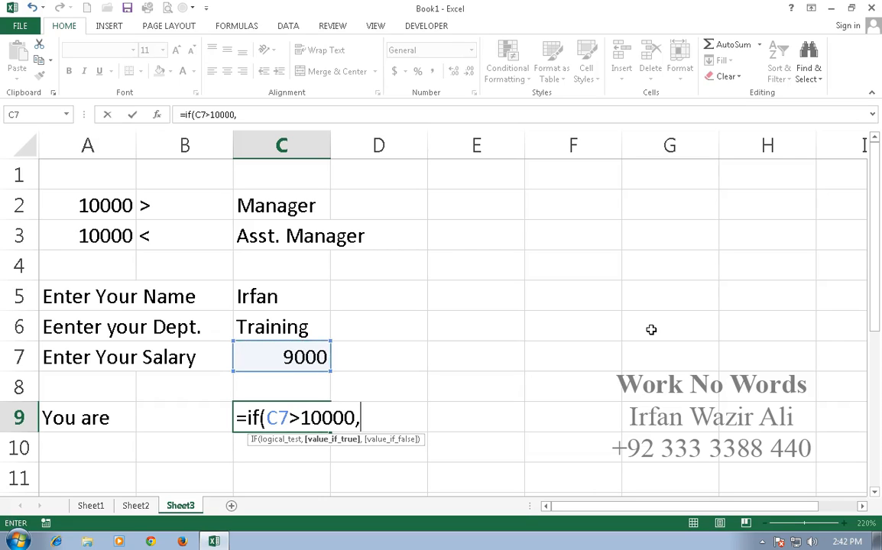
text("Manager")
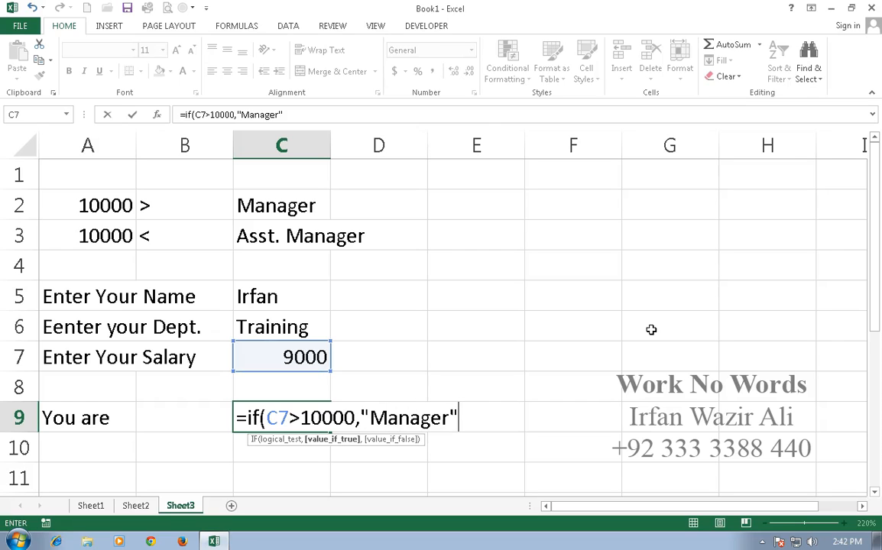
text(,"As)
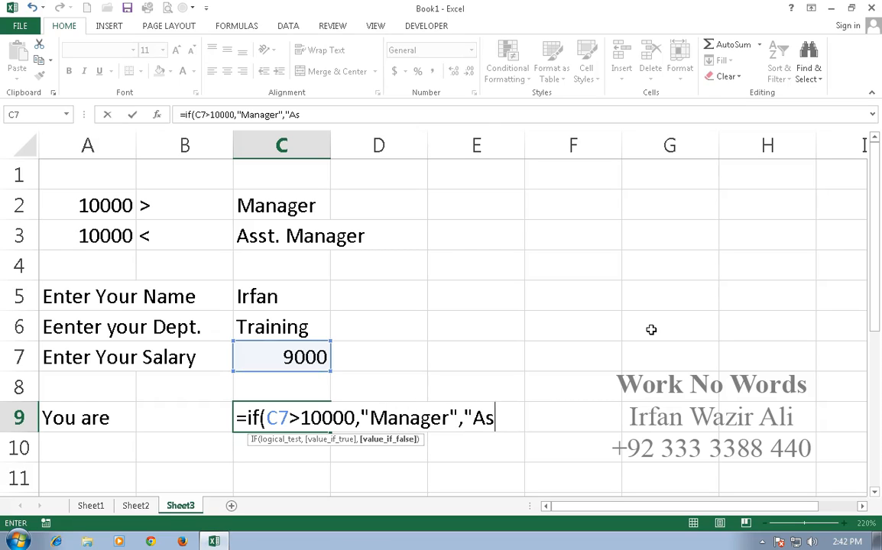
text(st. Mana)
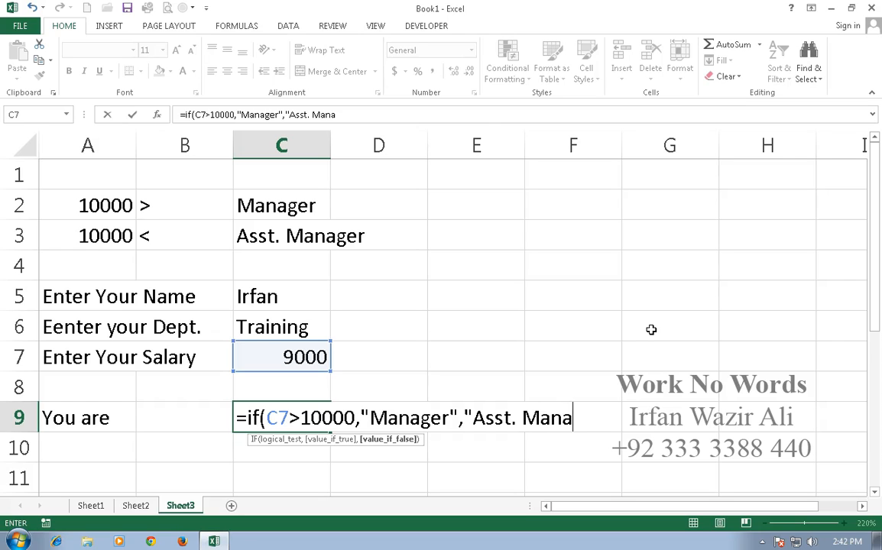
text(ger"))
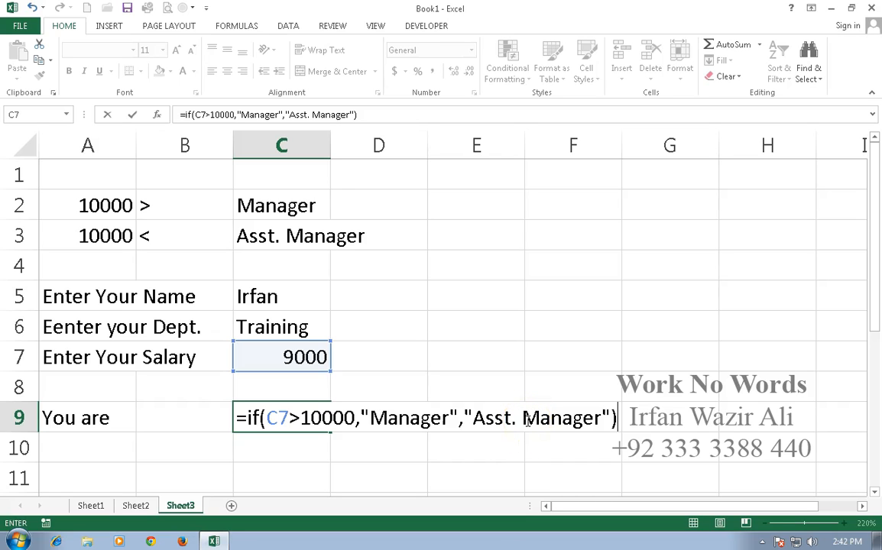
key(Return)
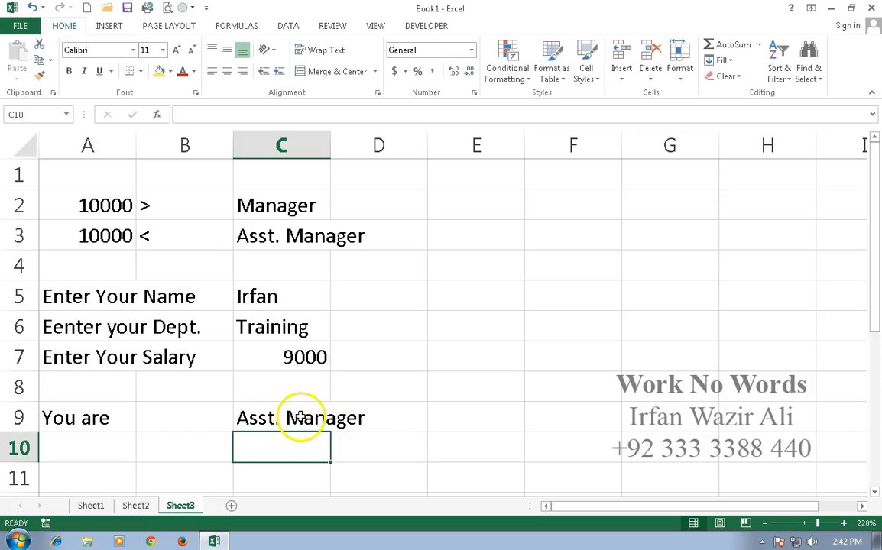
Step: Widen column C so the Asst. Manager text fits, and select the salary cell C7
drag(331, 144, 367, 275)
click(339, 359)
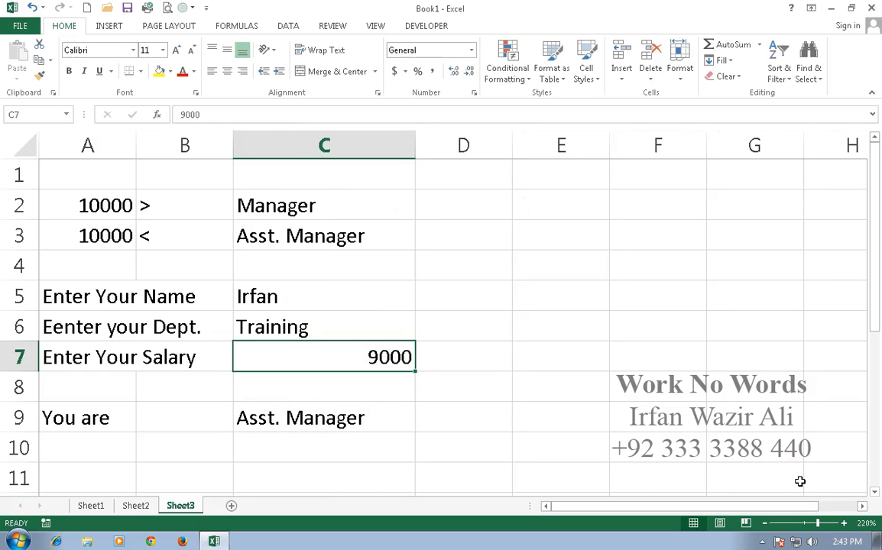
Step: Change the salary in C7 to 12000 to test the job title formula
text(12000)
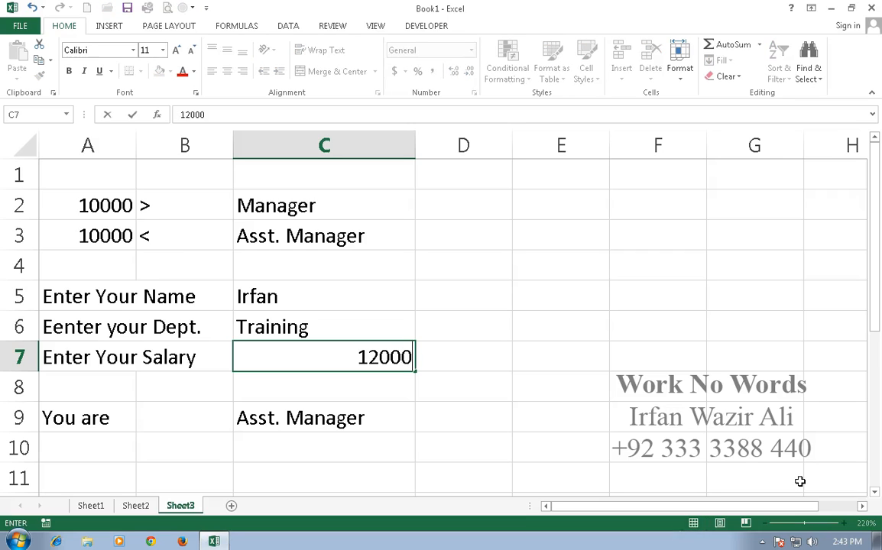
key(Return)
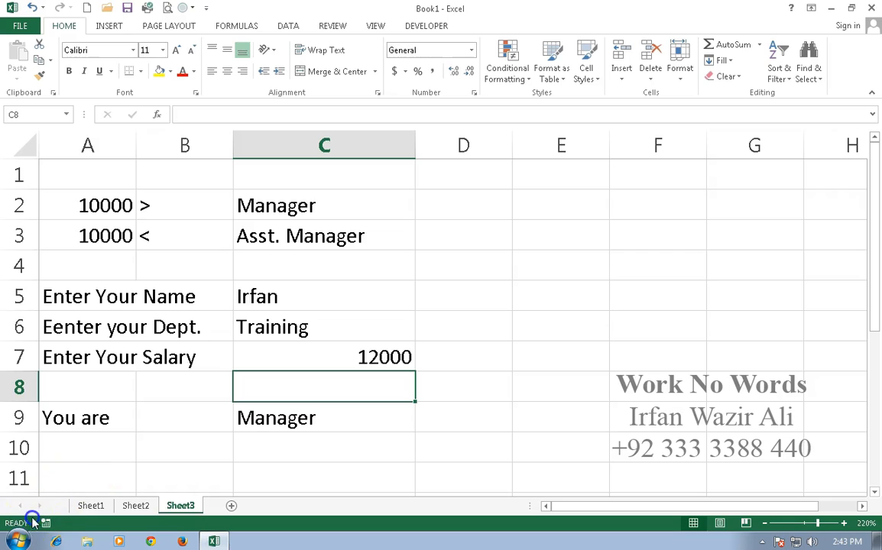
Step: Start a grade table below the first example with grade A+ in A14 and 15% in B14
click(99, 471)
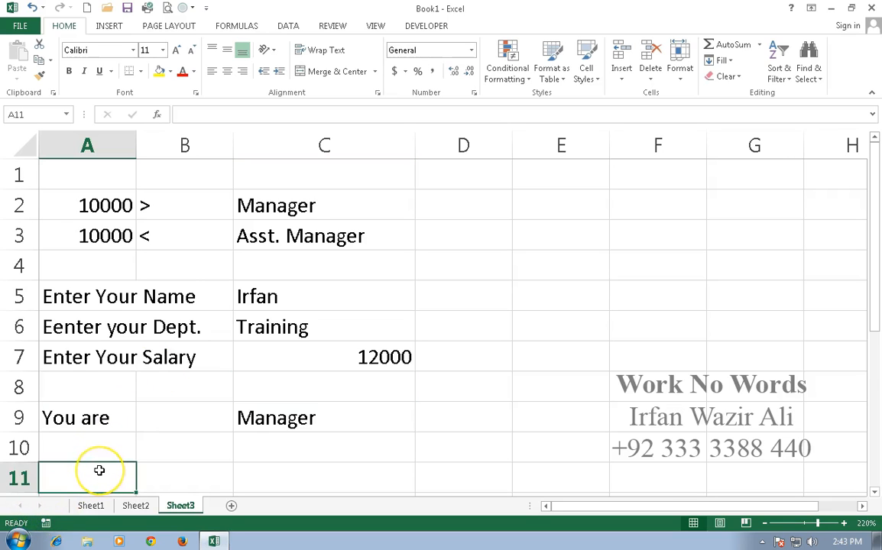
scroll(100, 470, down, 4)
key(Down)
key(Down)
key(Down)
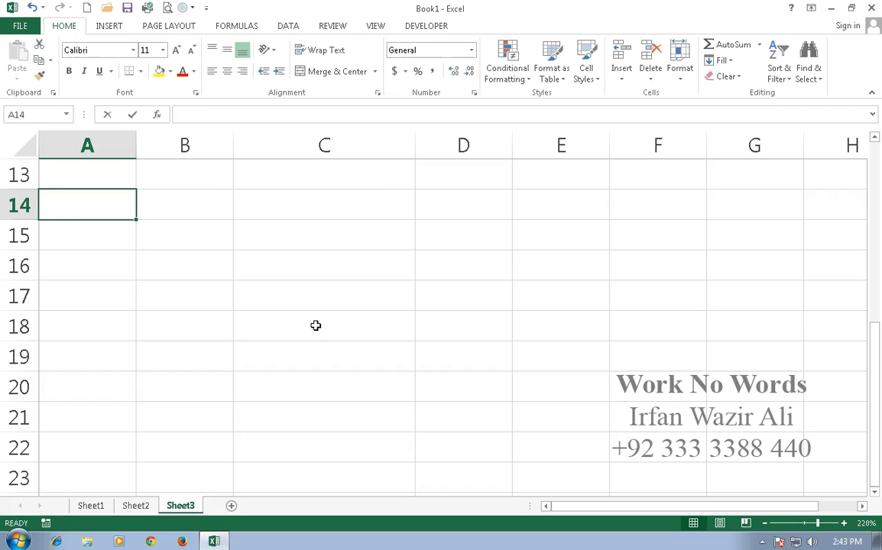
text(A+)
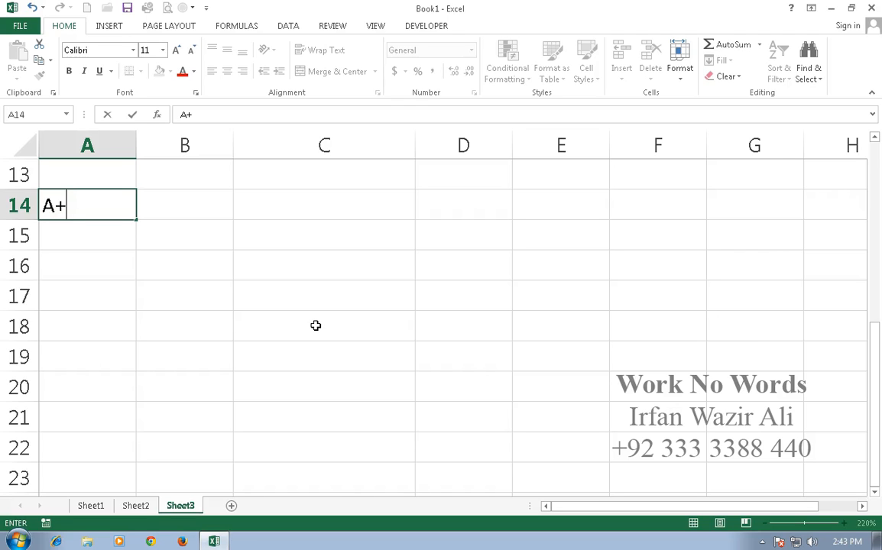
key(Tab)
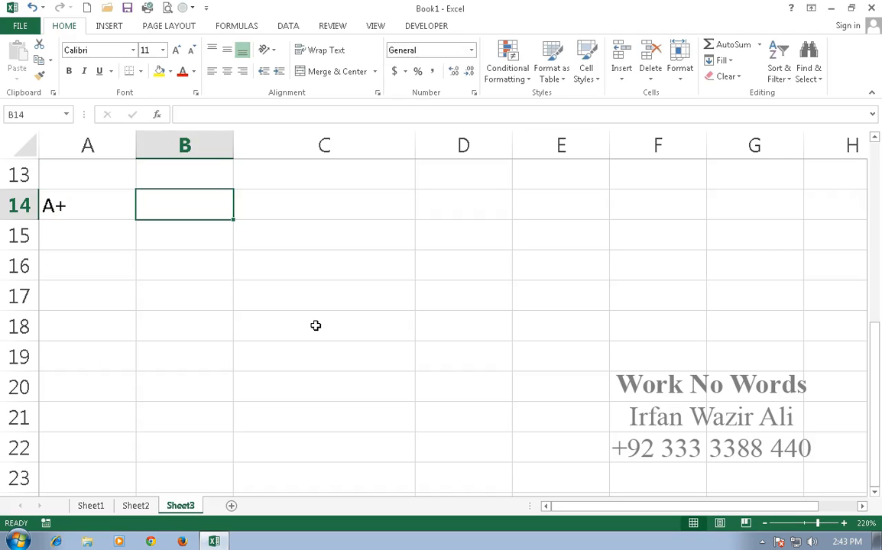
text(15%)
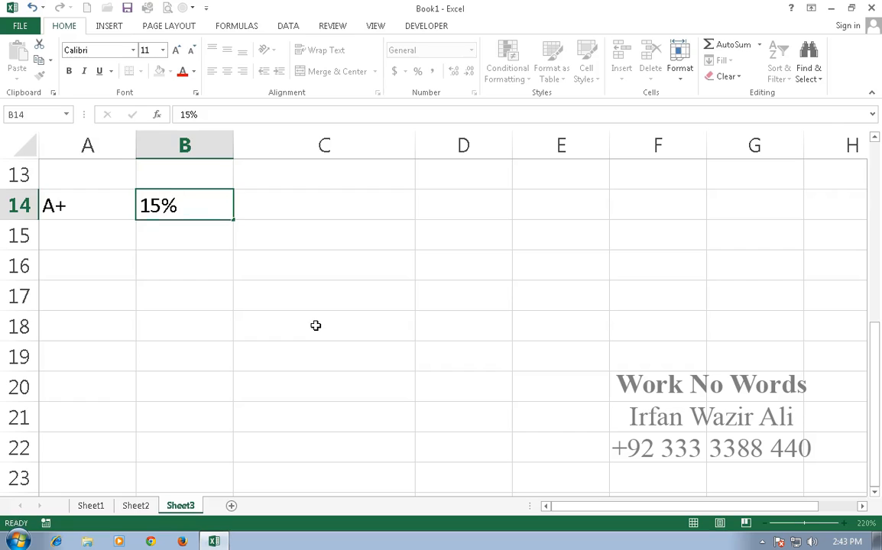
key(Return)
Step: Add grade A in A15 with 10% in B15
text(A)
key(Delete)
key(Tab)
text(1)
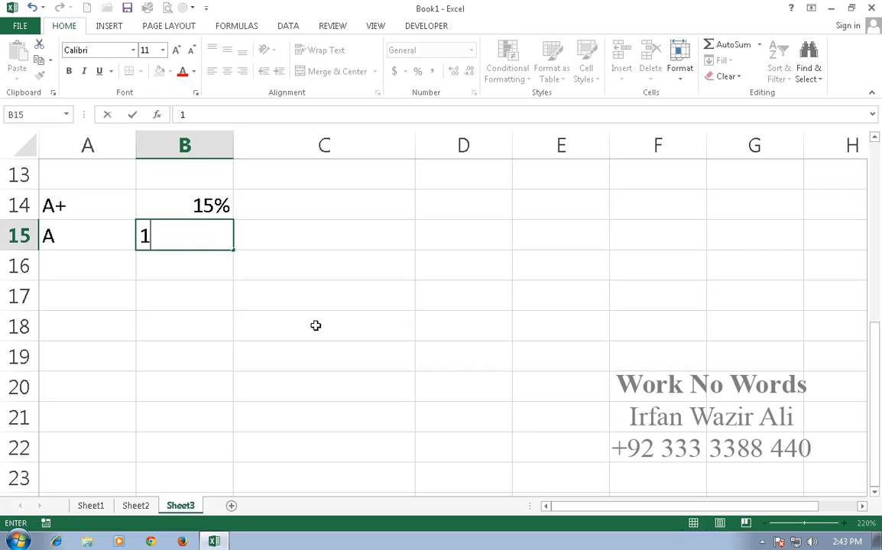
text(0%)
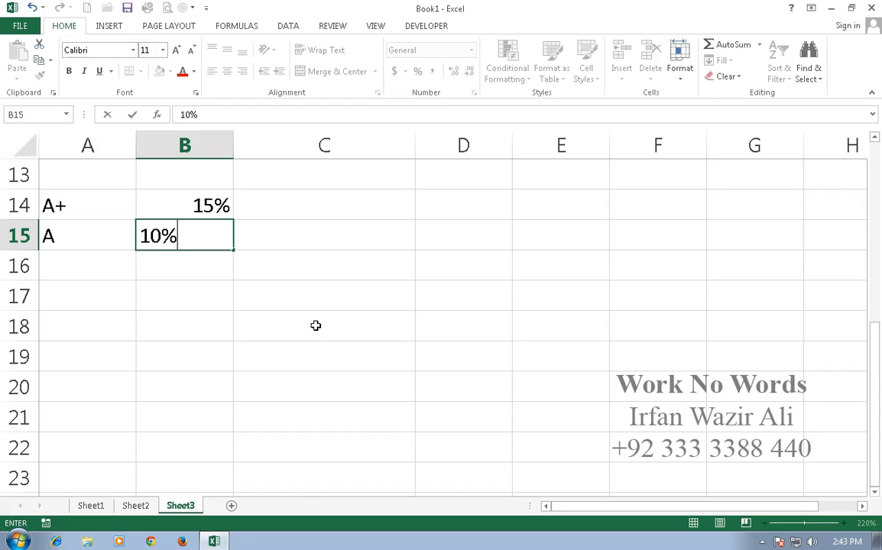
key(Return)
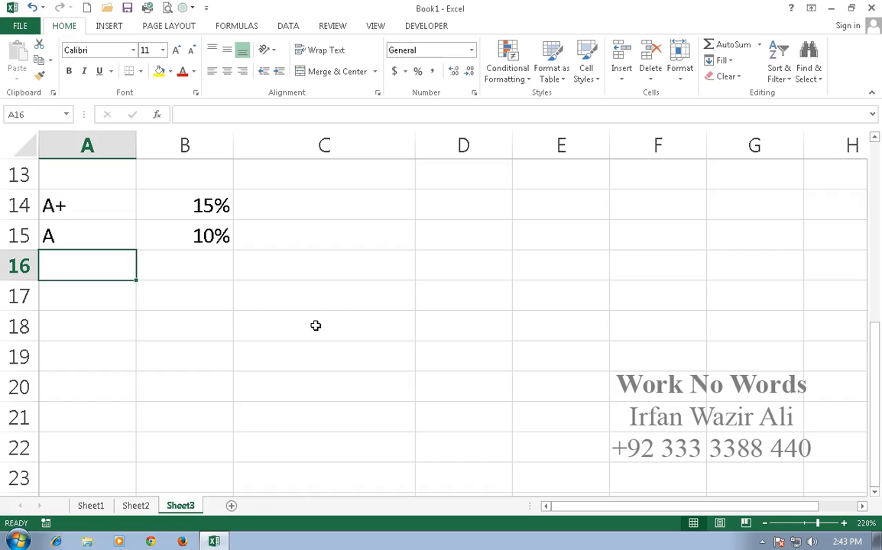
Step: Add grade B in A16 with 5% in B16
text(B)
key(Tab)
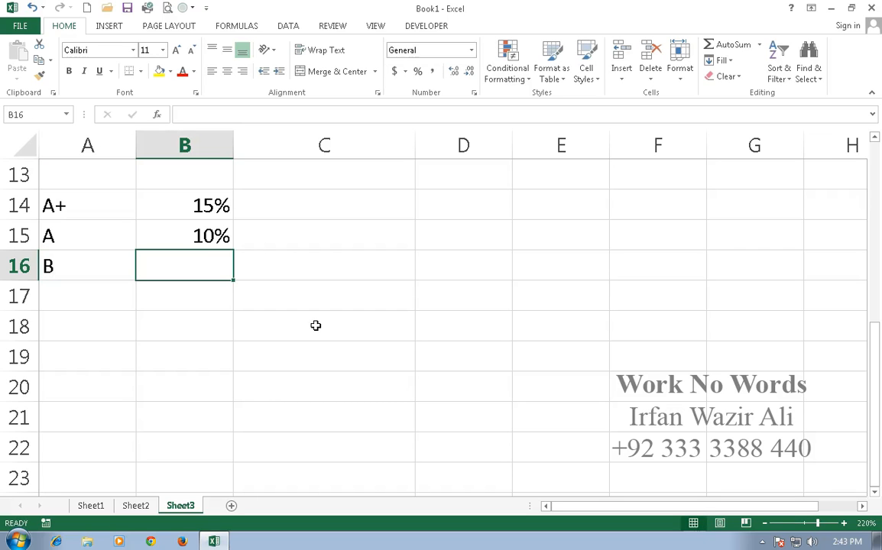
text(5)
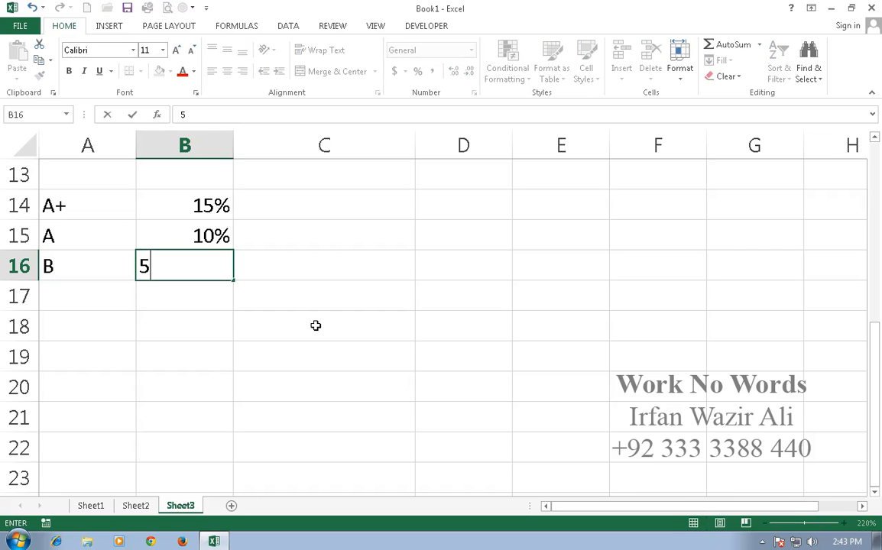
text(%)
key(Return)
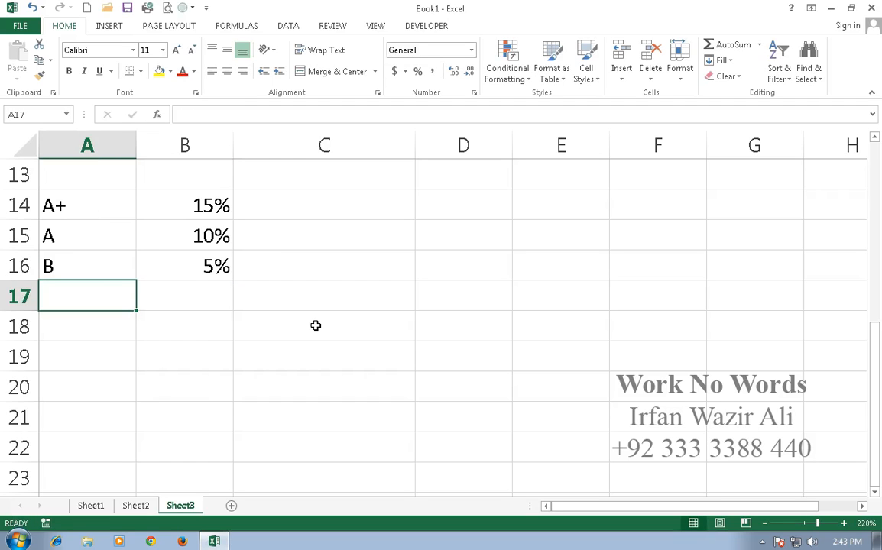
Step: Add the label Enter your Name in A18 and enter the employee's first name in C18
key(Return)
text(E)
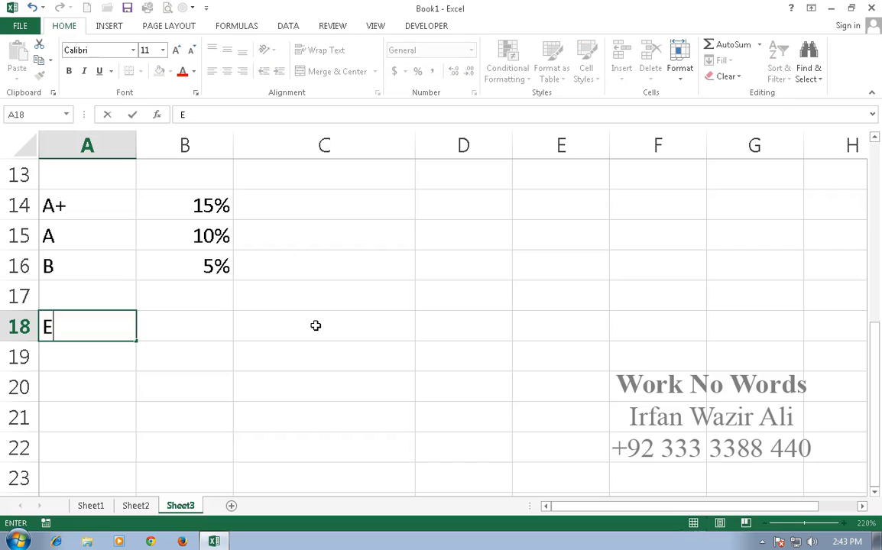
text(nter )
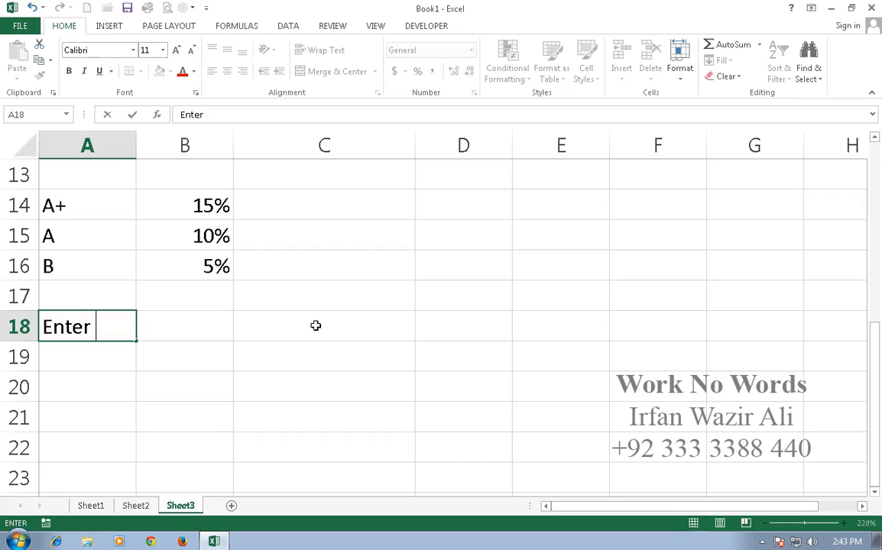
text(your Name)
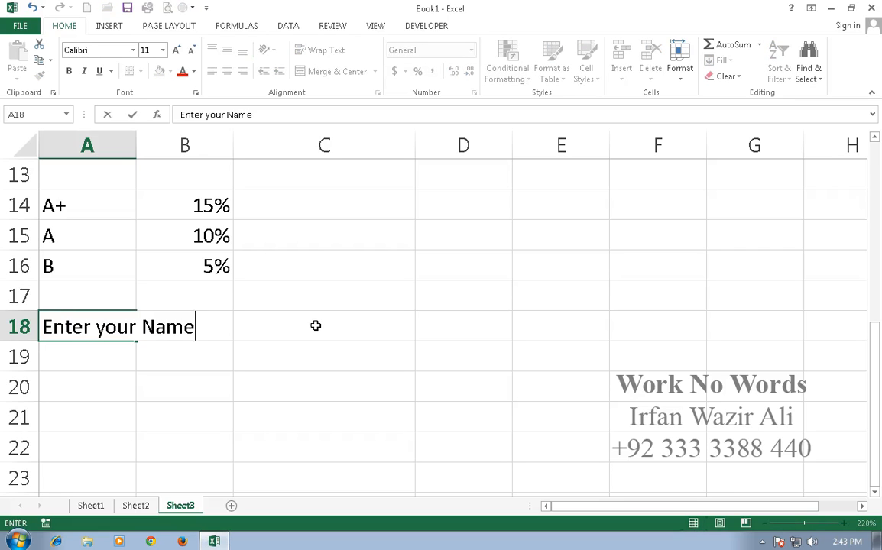
click(316, 326)
text(Irfan)
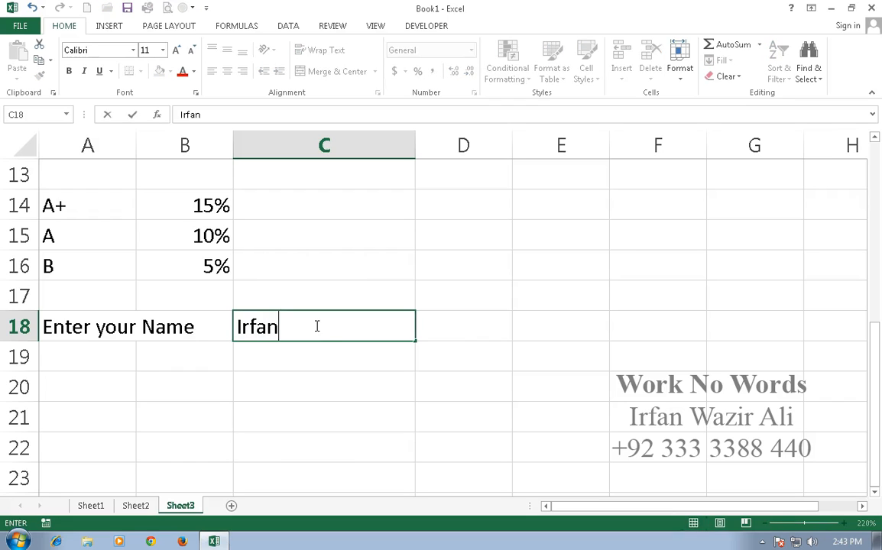
key(Return)
Step: Add the label Enter your dept. in A19 and enter Training in C19
text(De)
key(BackSpace)
key(BackSpace)
text(En)
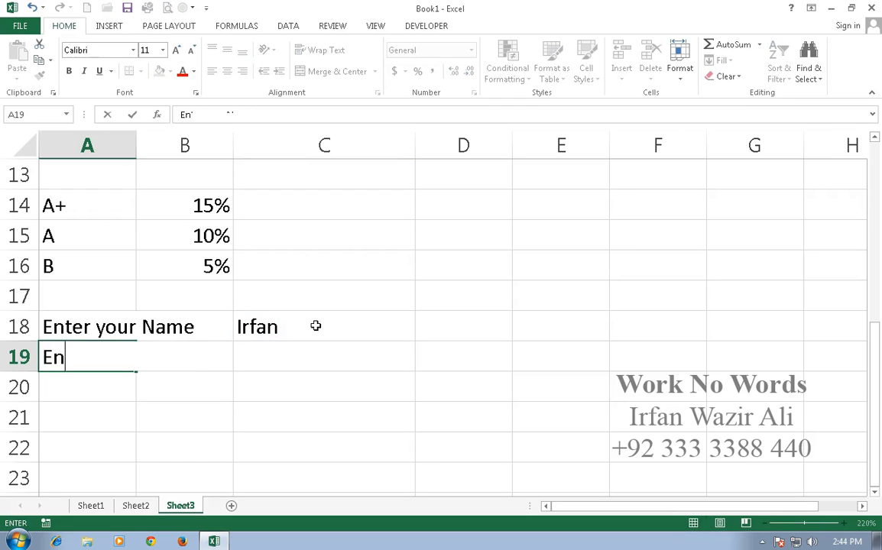
text(ter your dept)
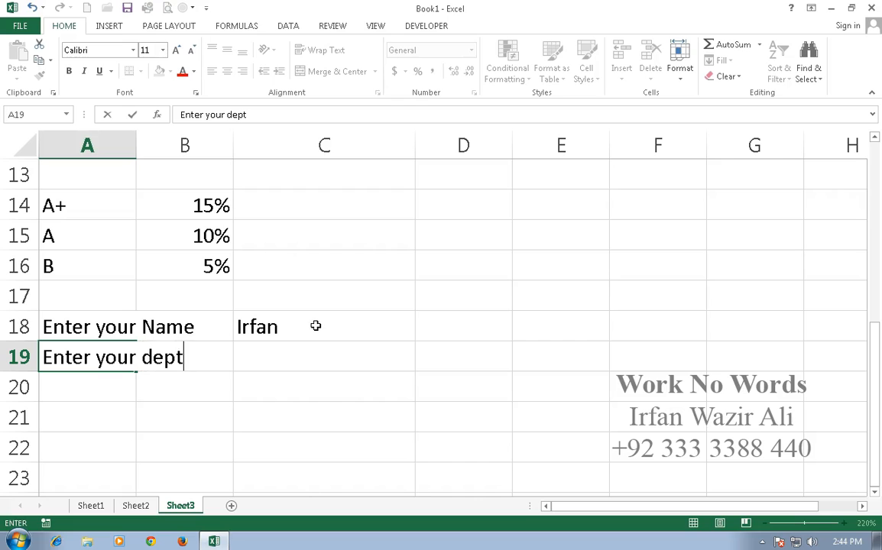
text(.)
key(Tab)
key(Tab)
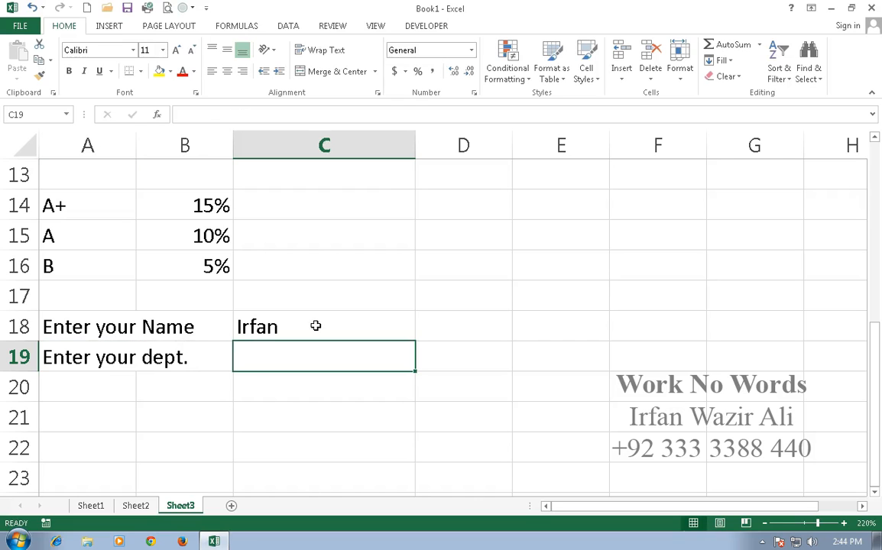
text(Training)
key(Return)
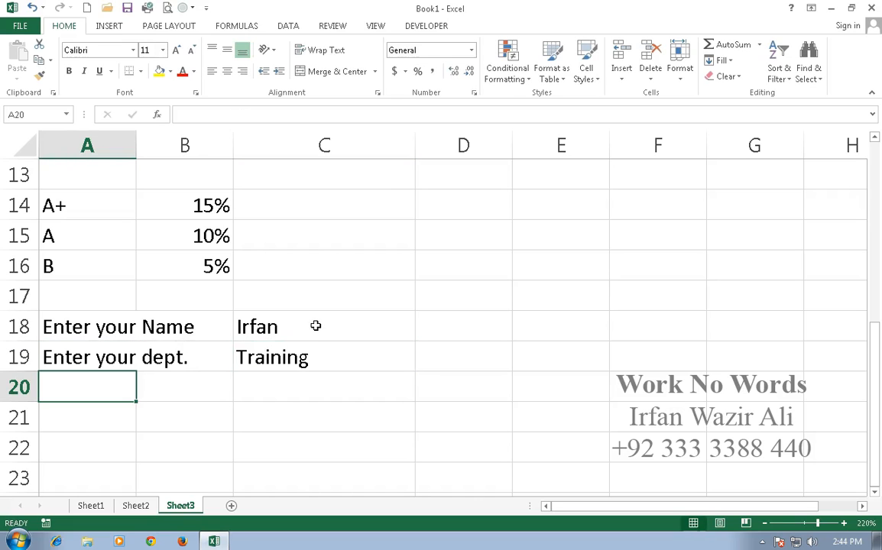
Step: Add the label Enter your Salary in A20 and enter 10000 in C20
text(Enter )
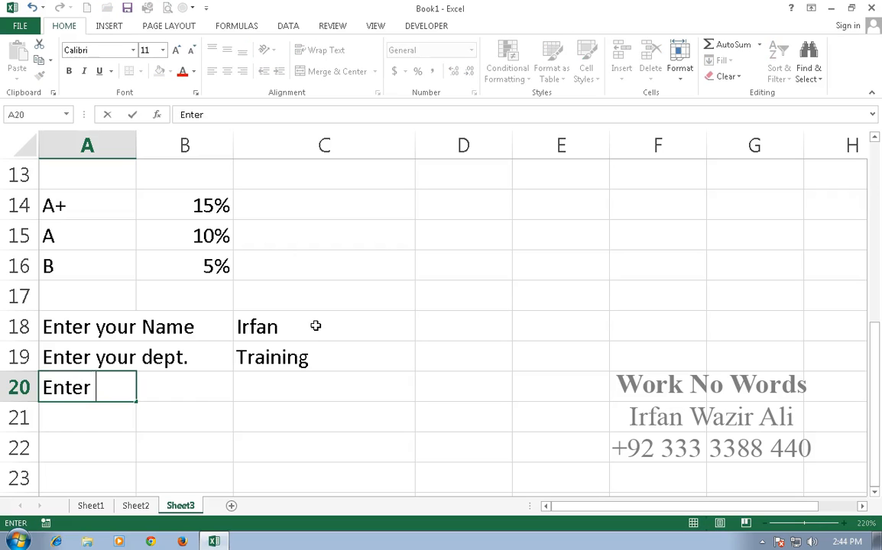
text(your Salary)
key(Tab)
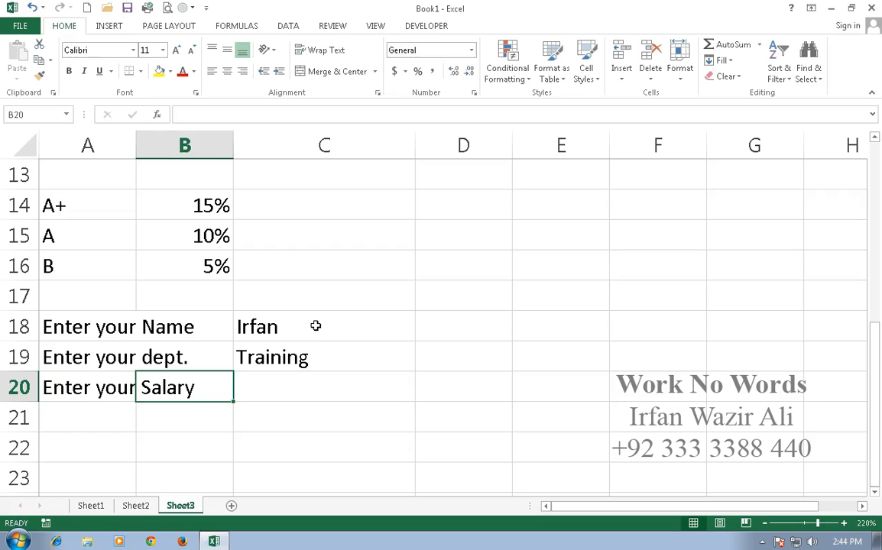
key(Tab)
text(1000)
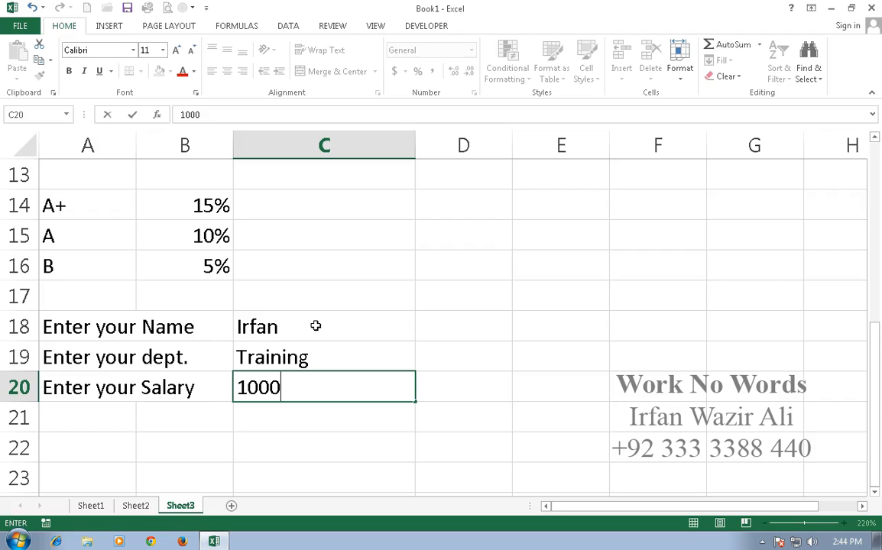
text(0)
key(Return)
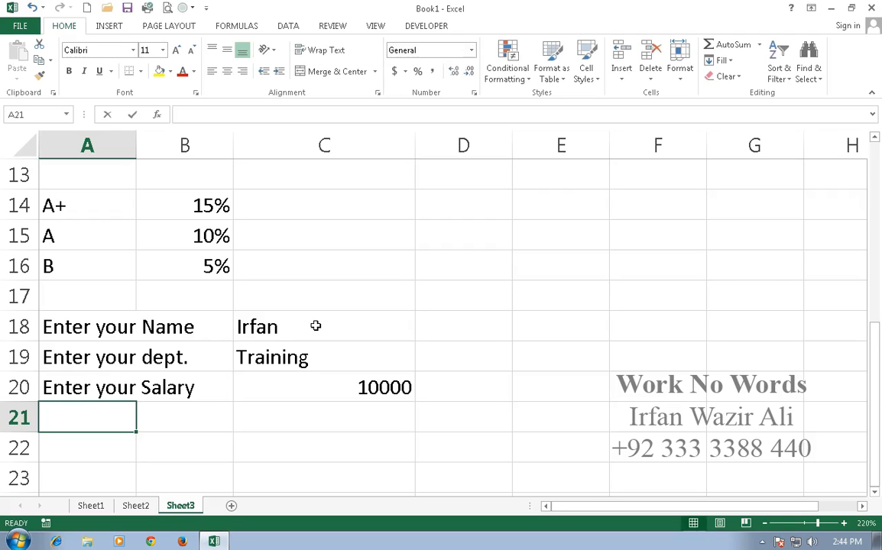
text(Enter)
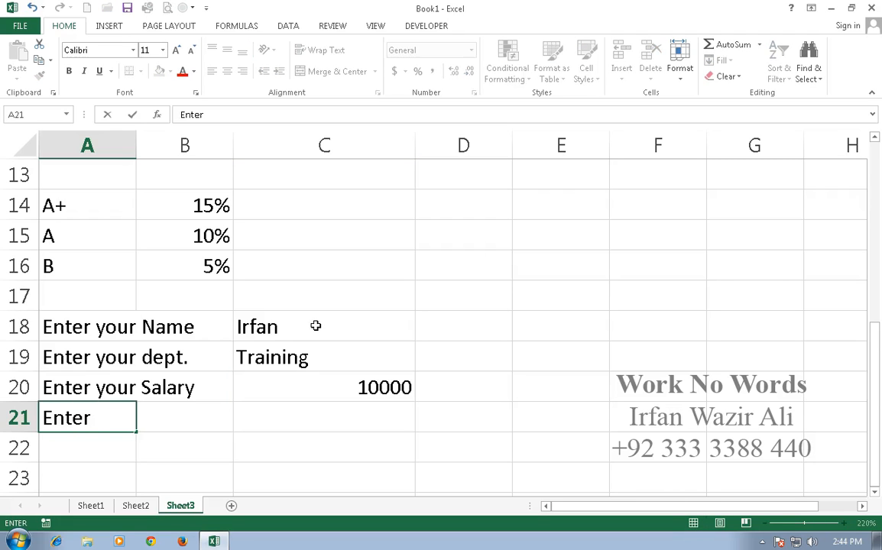
key(BackSpace)
key(BackSpace)
key(BackSpace)
key(BackSpace)
key(BackSpace)
key(BackSpace)
text(your S)
key(BackSpace)
key(BackSpace)
key(BackSpace)
key(BackSpace)
key(BackSpace)
key(BackSpace)
key(Return)
text(Ty)
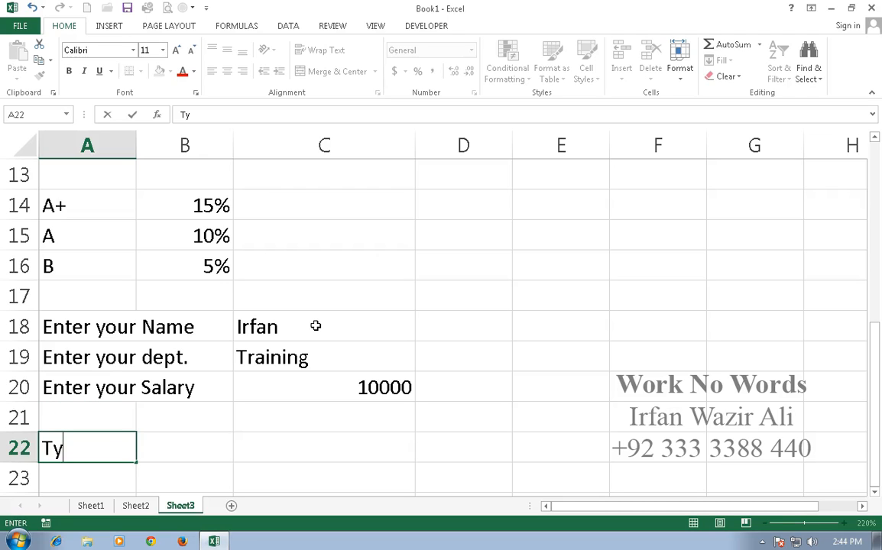
key(Up)
Step: Add the label Type a Grade in A21 and enter the grade A+ in C21
text(Typ)
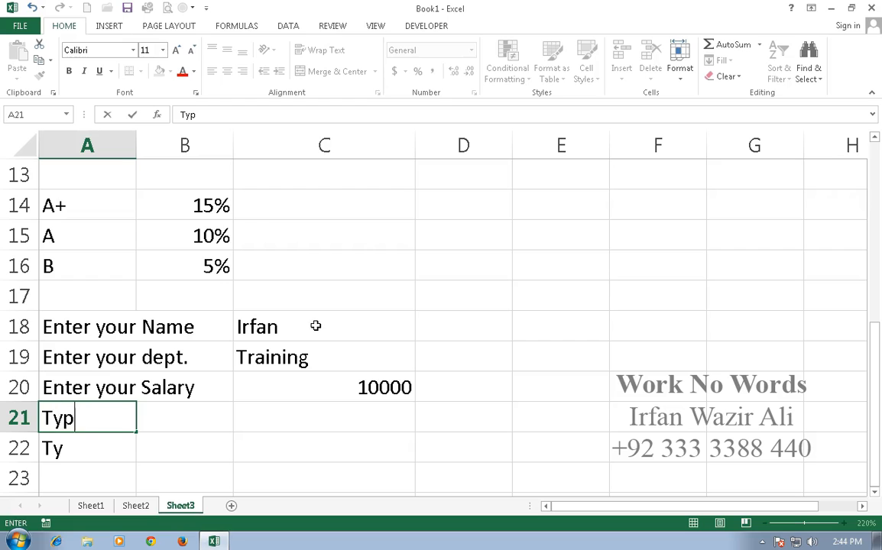
text(e a Grade)
key(Tab)
key(Tab)
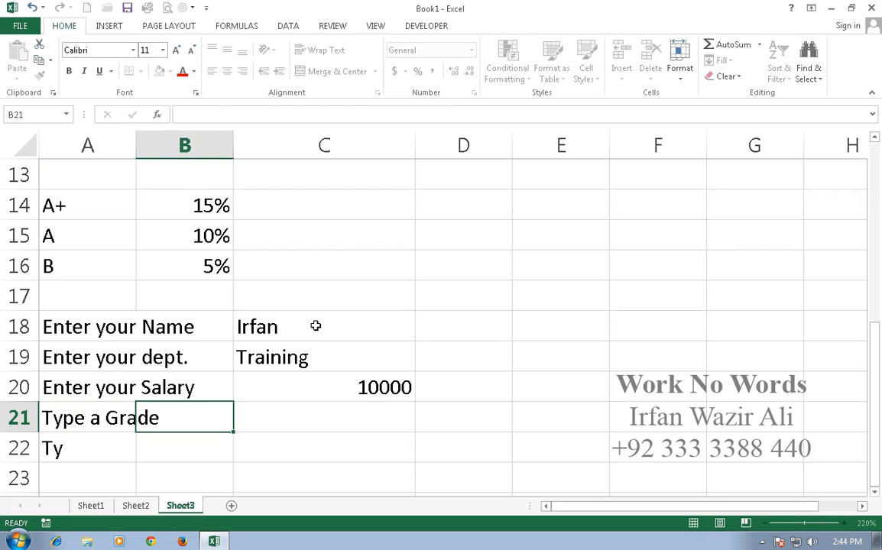
text(a)
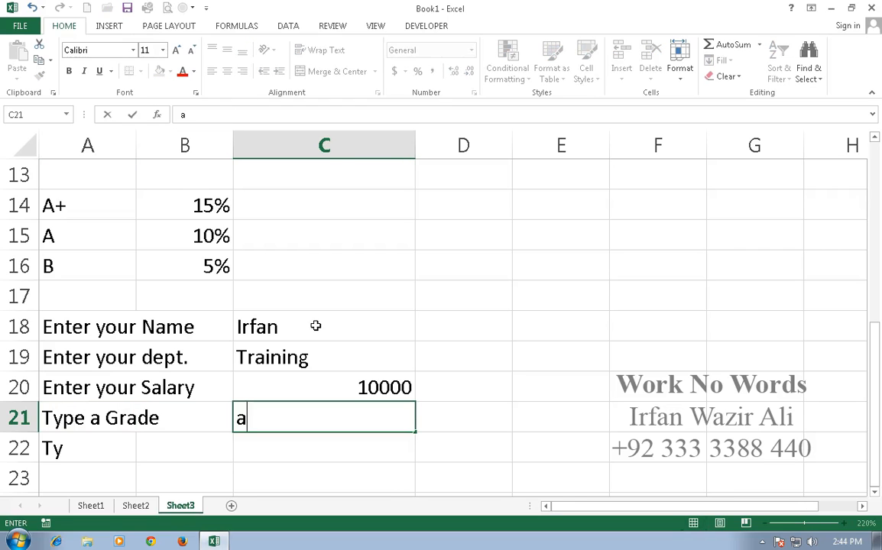
text(+)
key(BackSpace)
key(BackSpace)
text(A+)
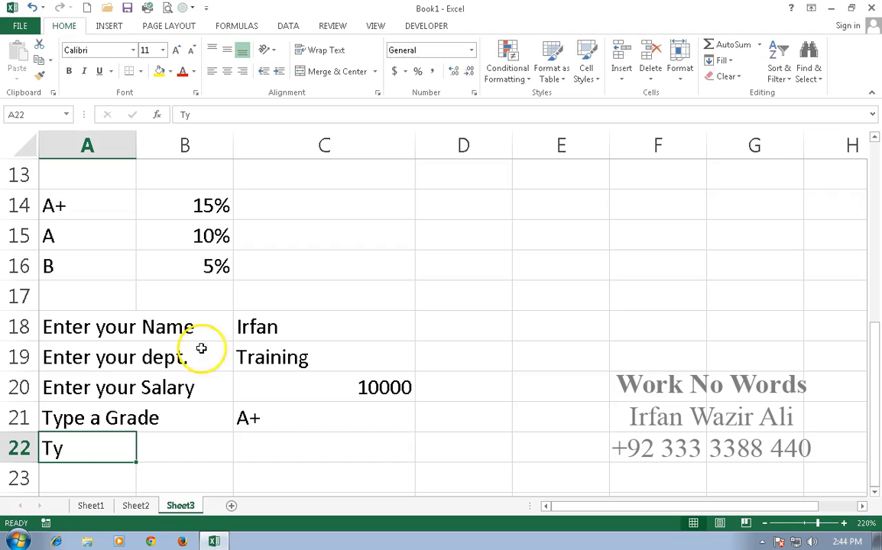
text(New)
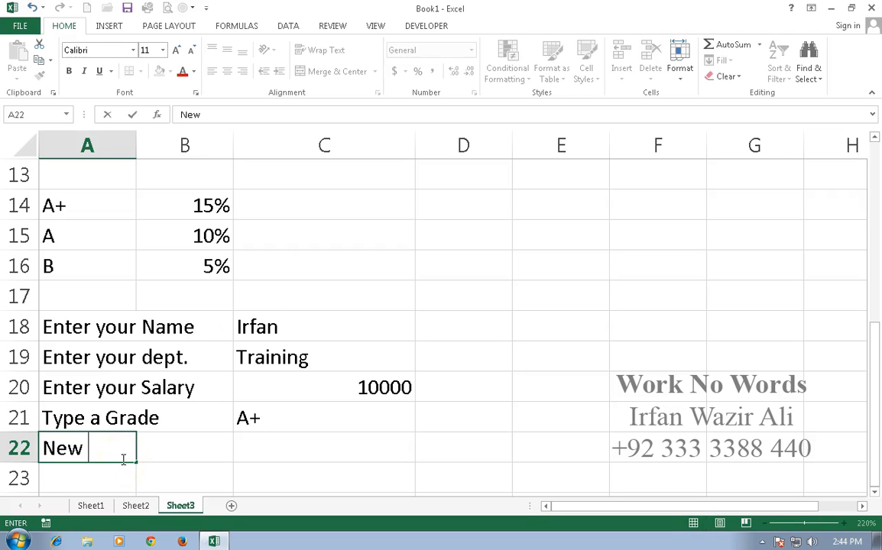
key(BackSpace)
key(BackSpace)
key(BackSpace)
key(BackSpace)
text(Your)
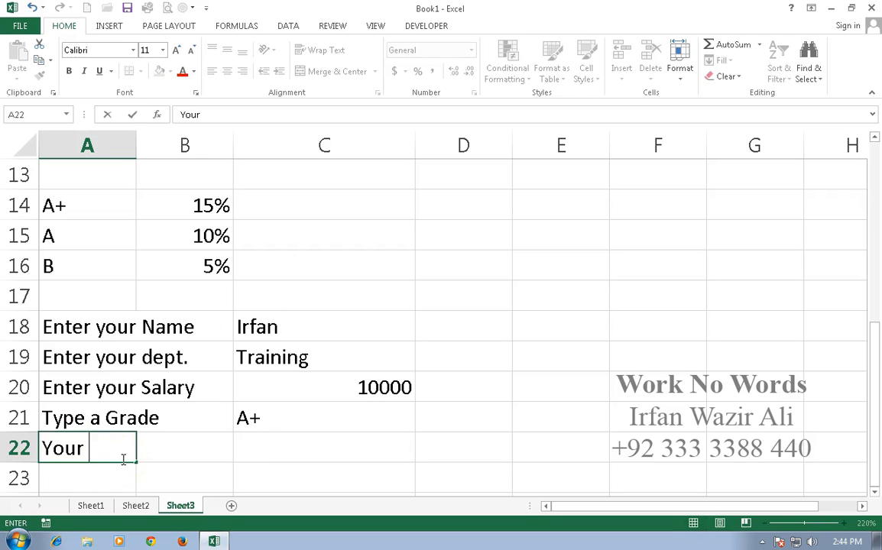
key(Return)
text(N)
Step: Enter the label Your New Salary is in A22 and clear the stray N from A23
click(123, 459)
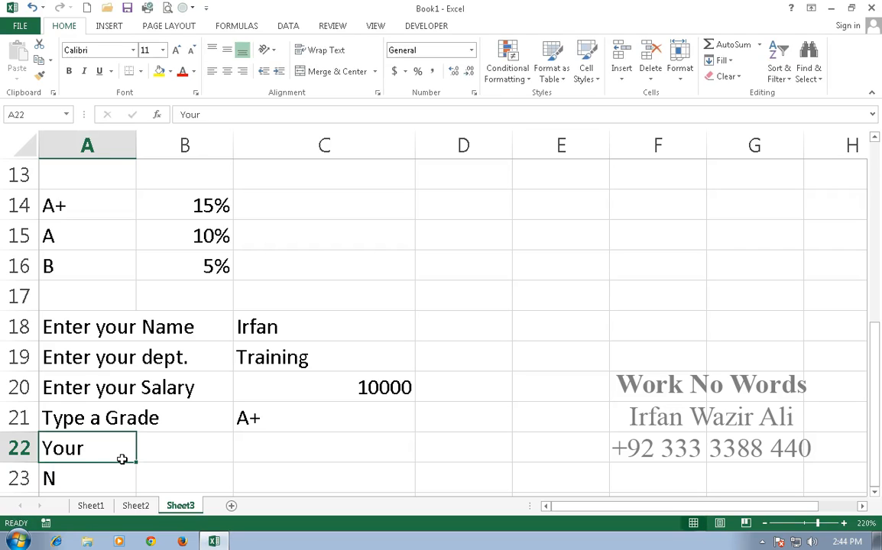
text(N)
key(BackSpace)
text(Your N)
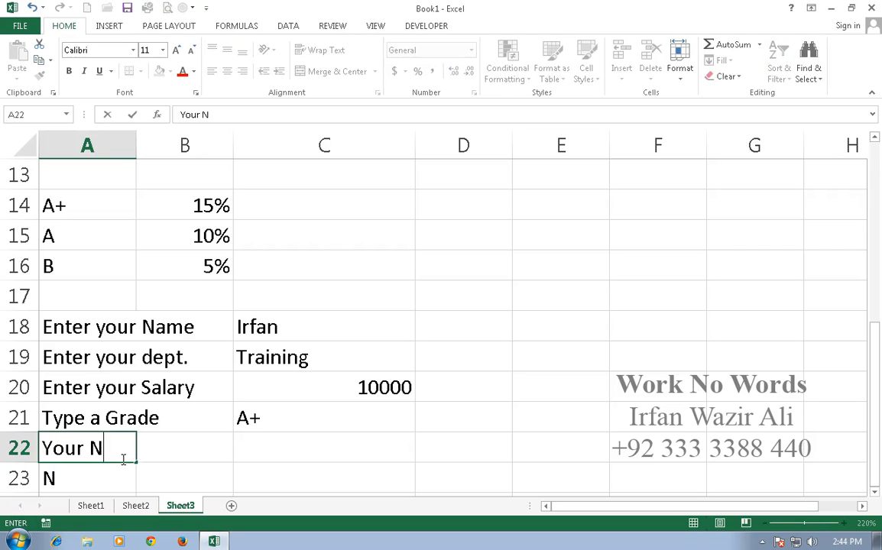
text(ew Salary is)
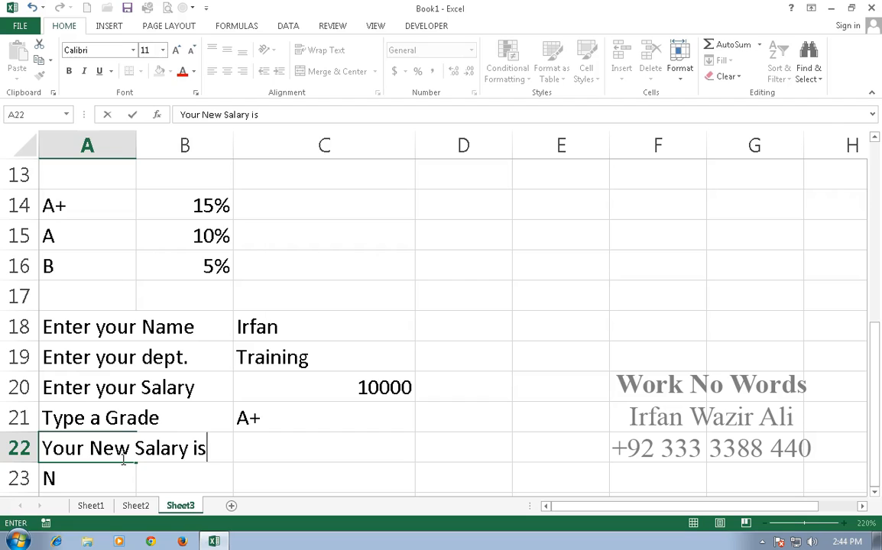
key(Tab)
key(Down)
key(Left)
key(Delete)
Step: Fill cell C22, beside the new salary label, with yellow
key(Right)
key(Right)
key(Right)
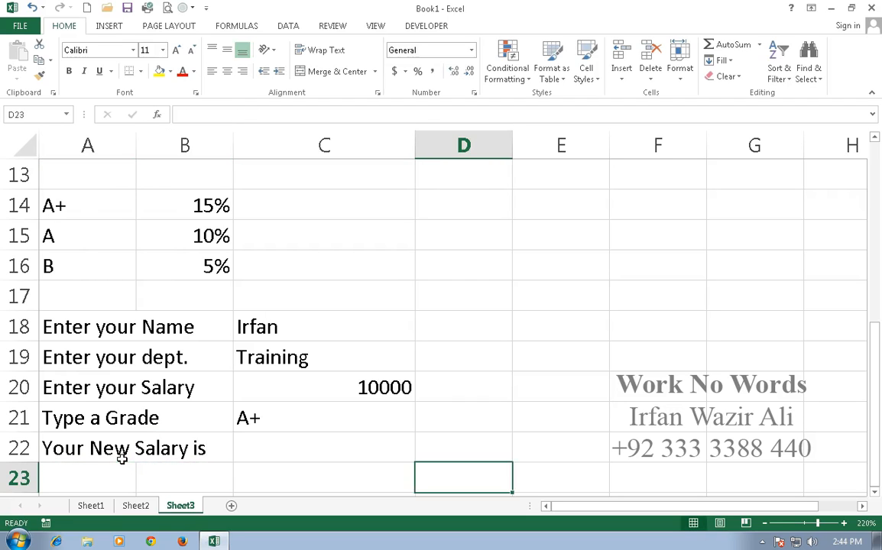
key(Up)
key(Left)
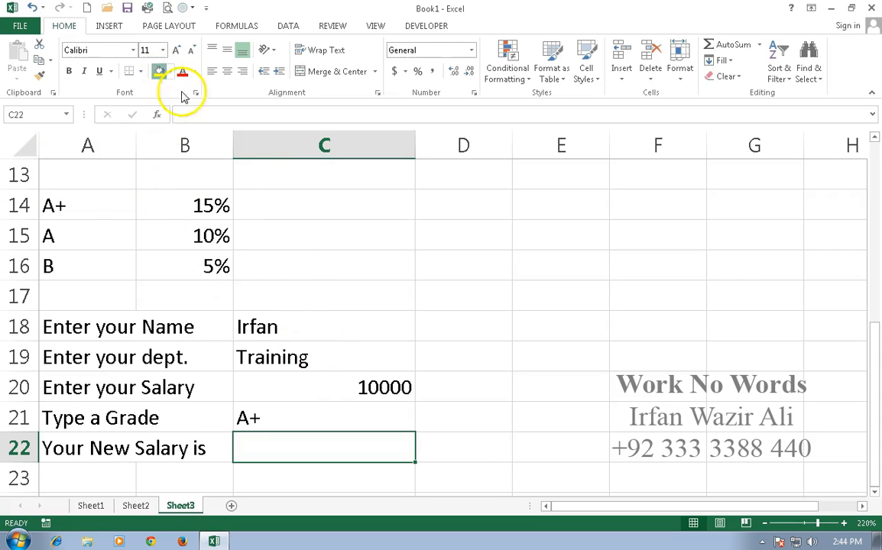
click(159, 70)
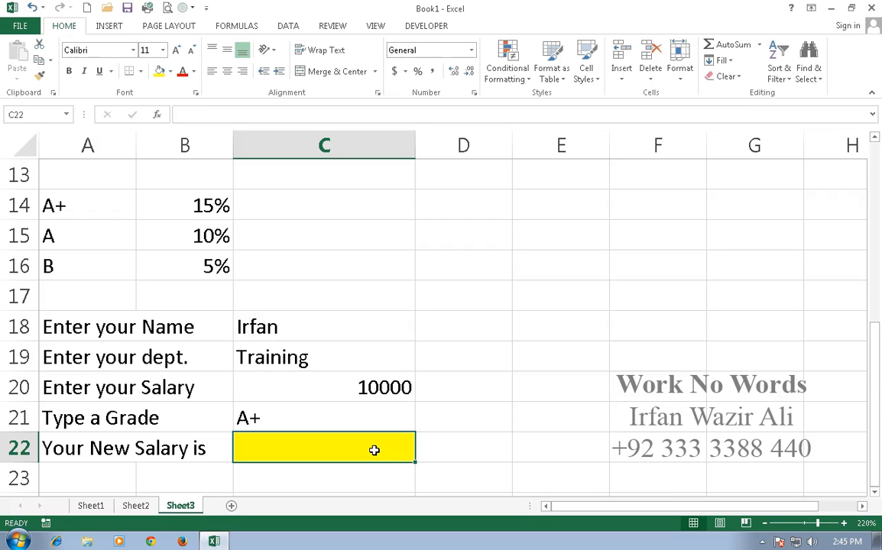
Step: Enter the formula =IF(C21="A+",C20*15%) in C22 to calculate the A+ percentage of the salary
text(=i)
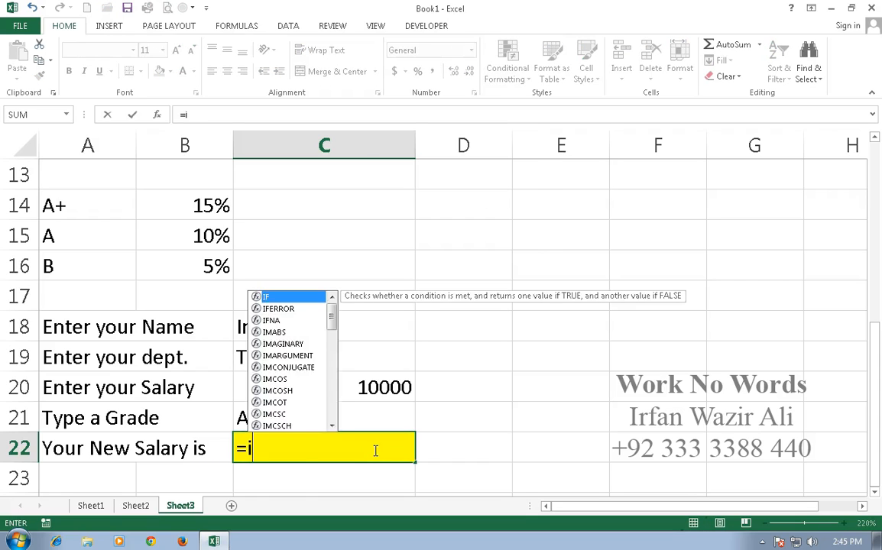
text(f()
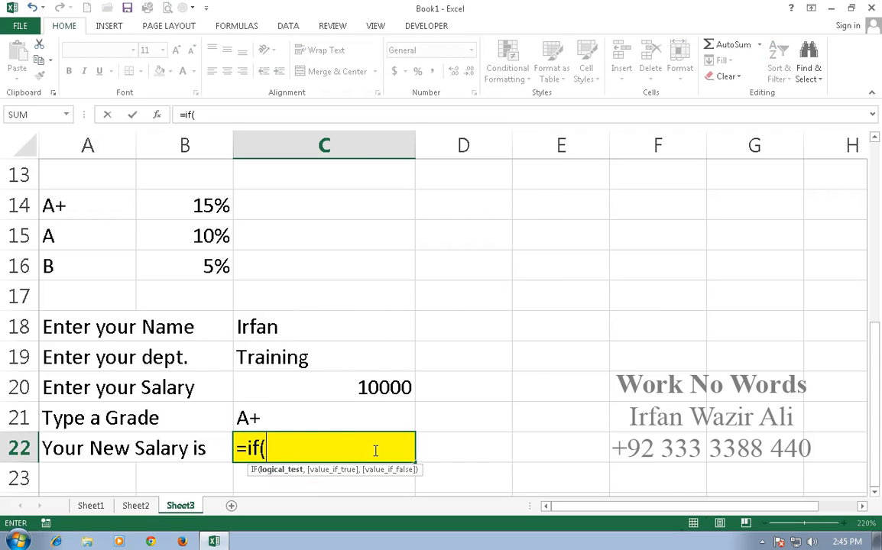
click(260, 418)
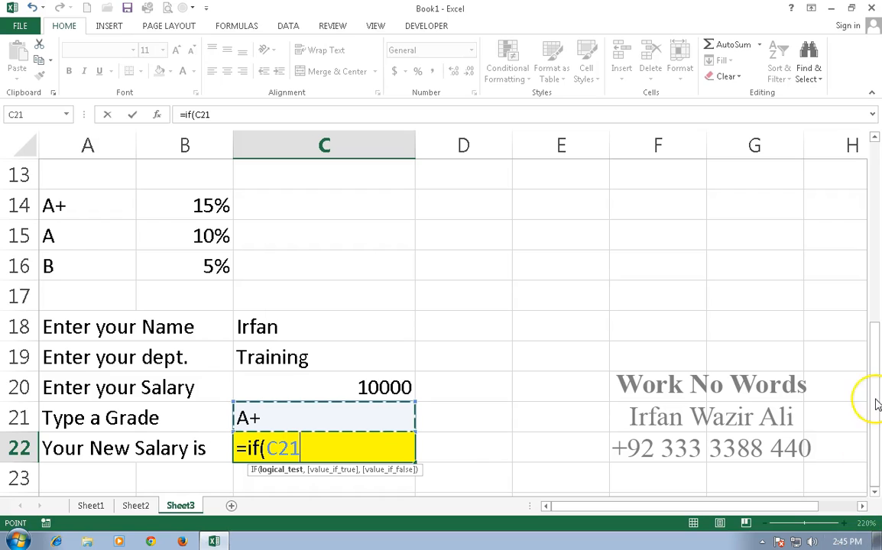
text(=)
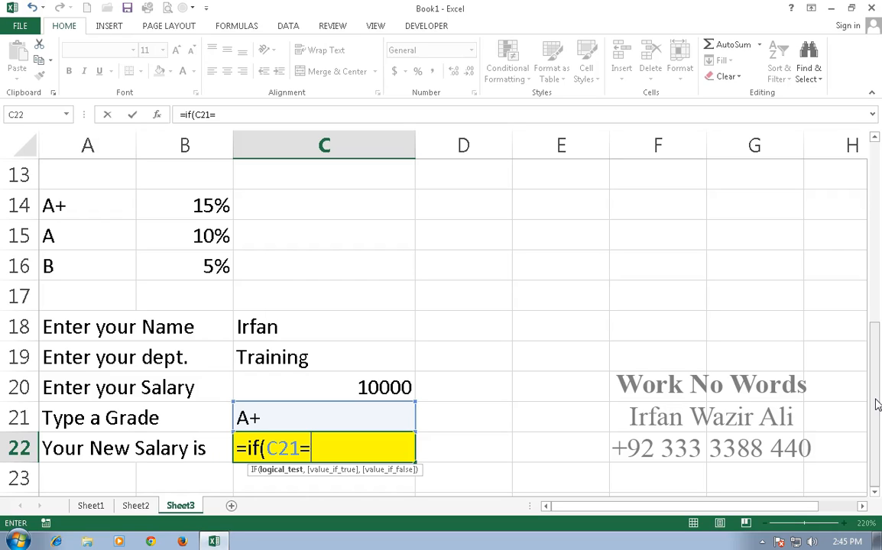
text("A+",)
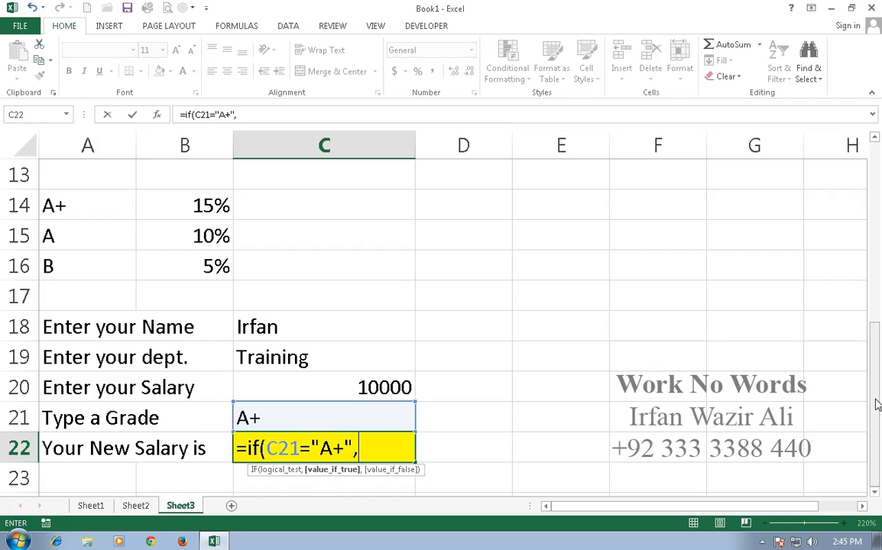
click(386, 378)
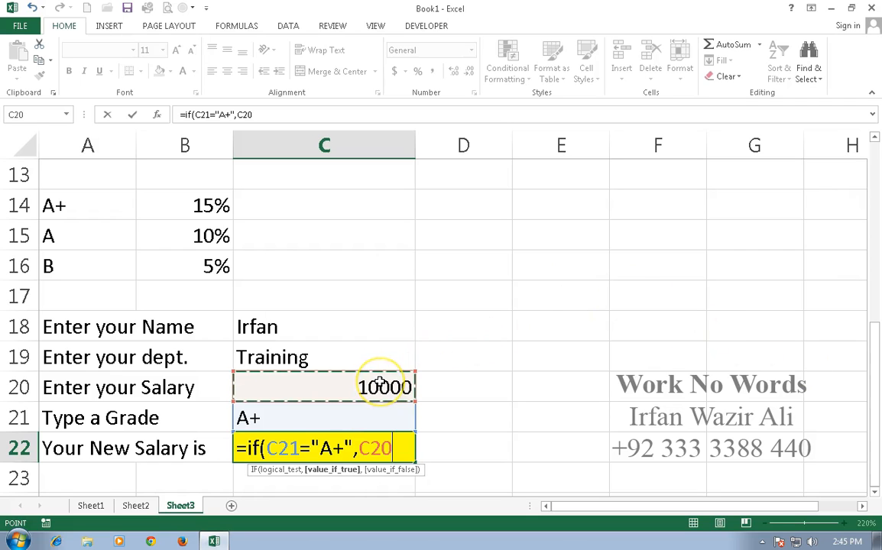
text(*)
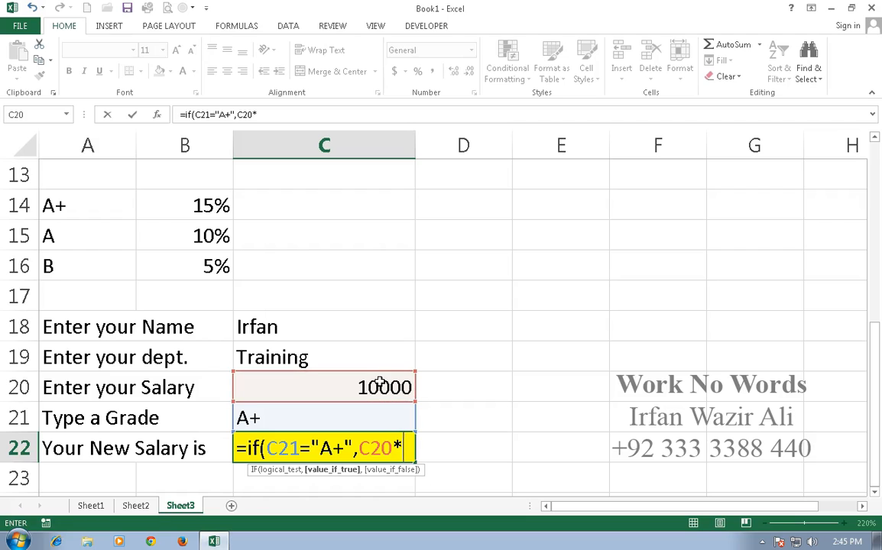
text(15%)
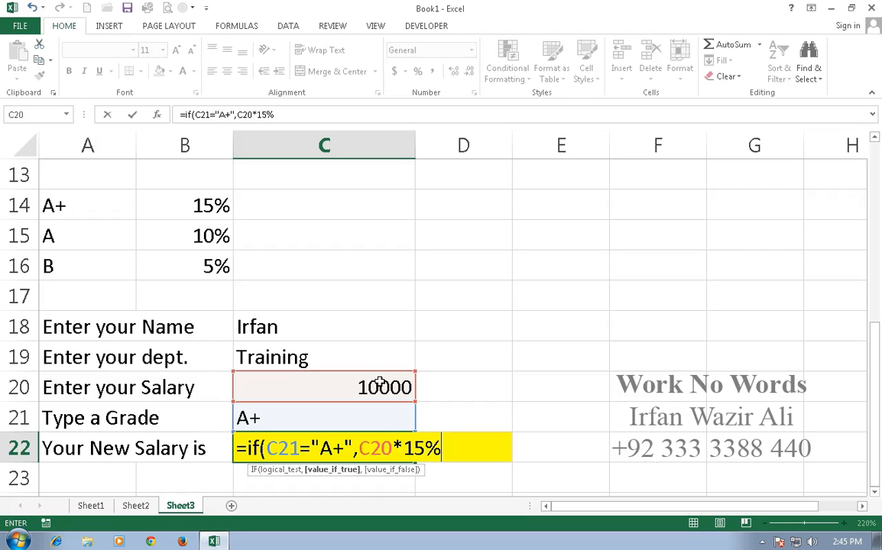
text())
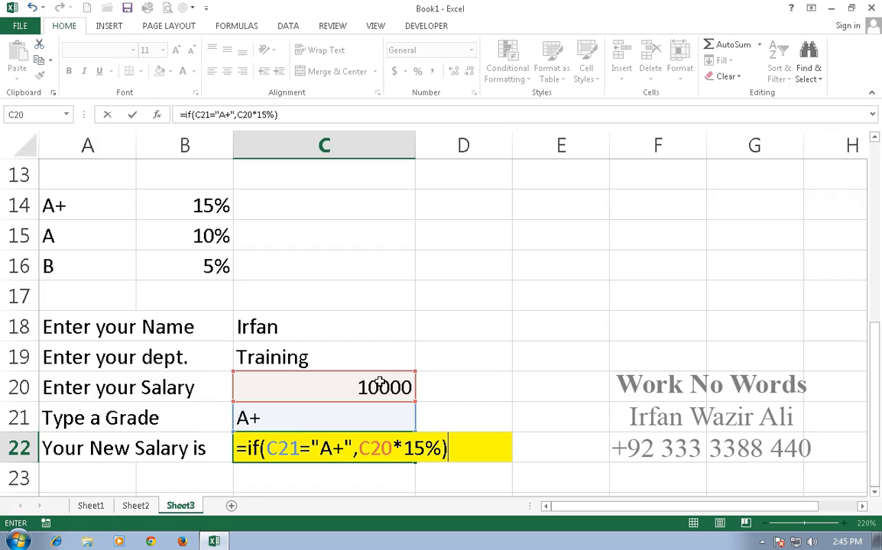
key(Return)
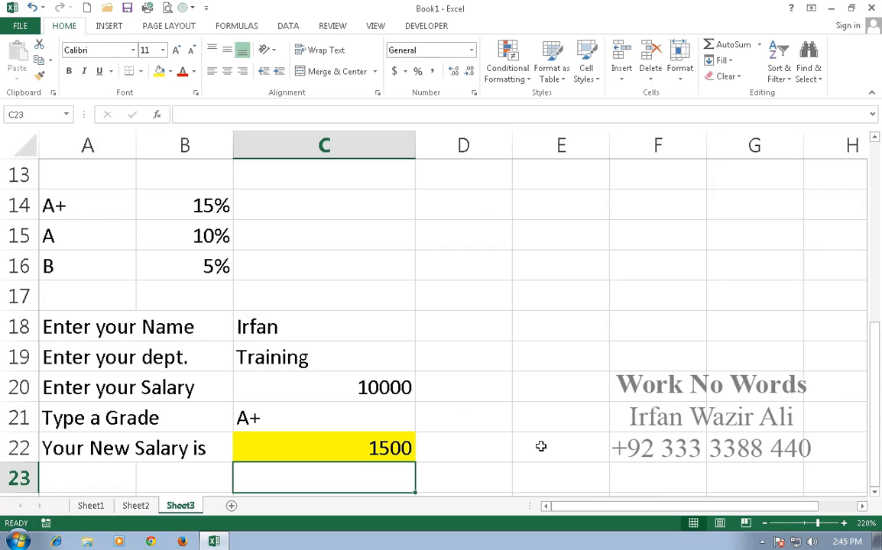
Step: Extend the C22 formula to add the base salary, making it =IF(C21="A+",C20*15%+C20)
double_click(382, 448)
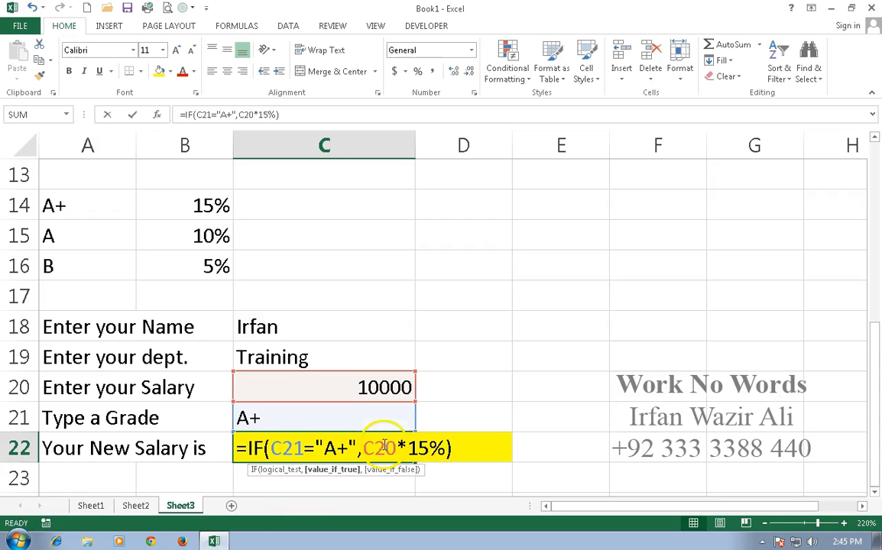
key(BackSpace)
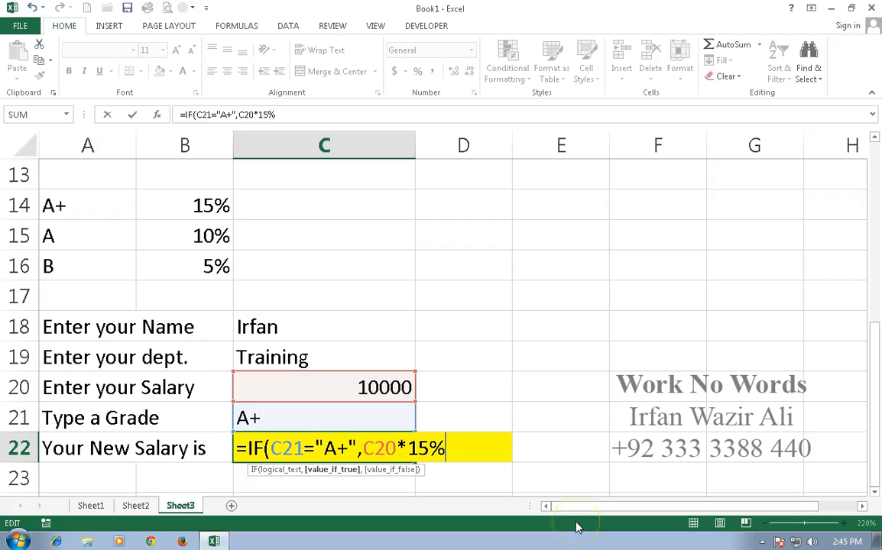
text(+)
click(309, 393)
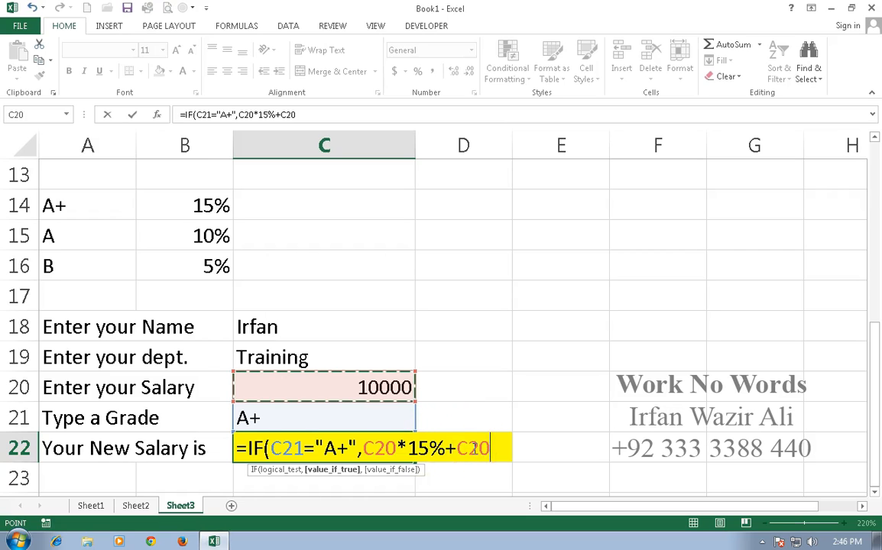
text())
key(Return)
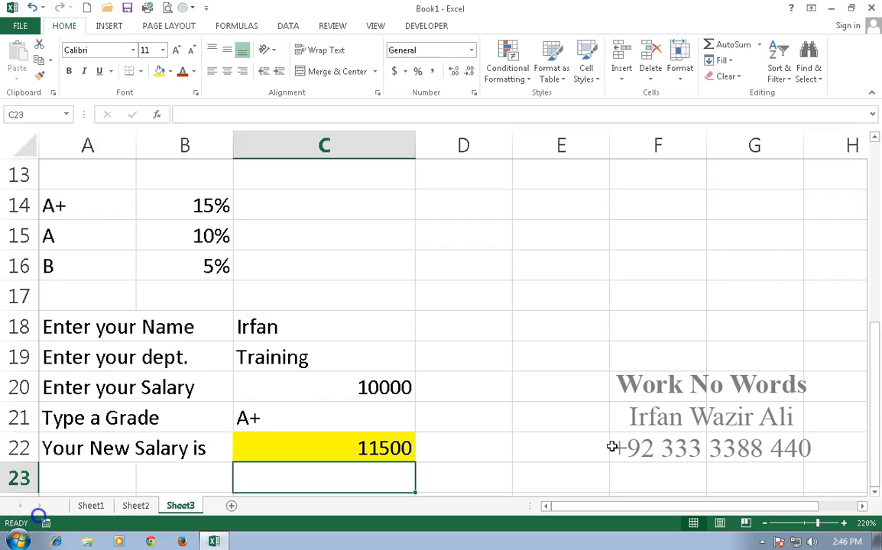
Step: Change the grade in C21 to A to test the salary formula
click(328, 416)
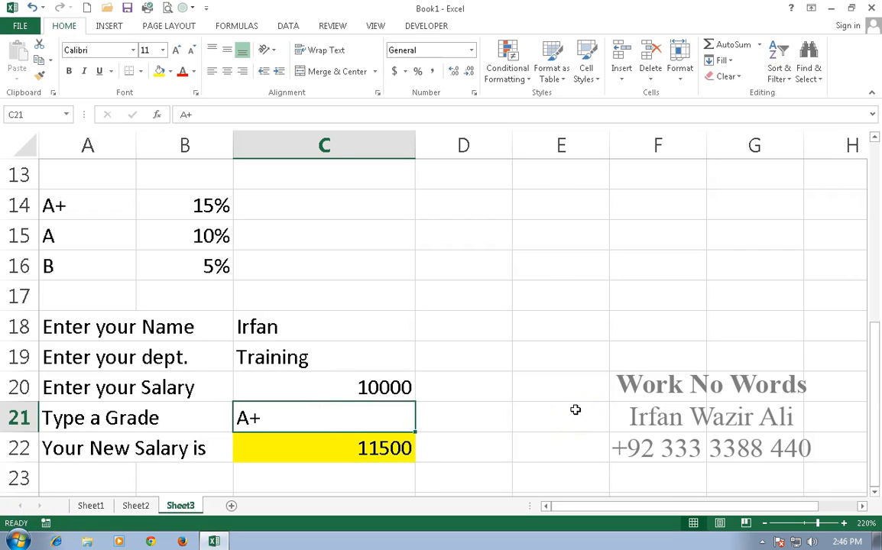
text(A)
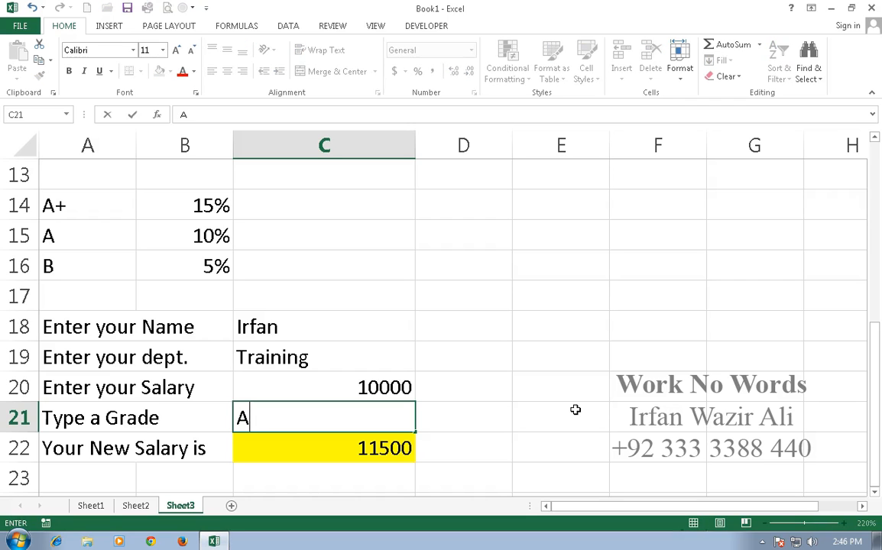
key(Return)
key(Up)
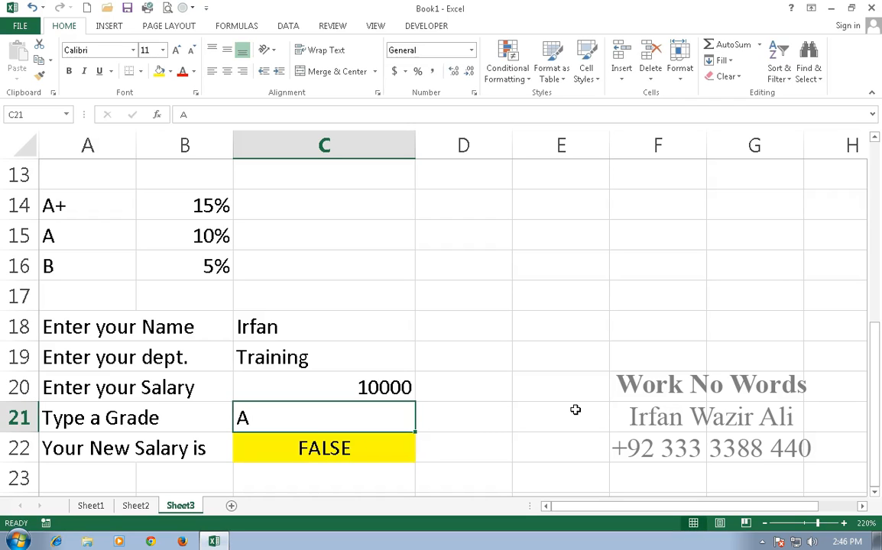
Step: Nest a second IF in the C22 formula that returns C20*10%+C20 when C21 equals "A"
click(371, 449)
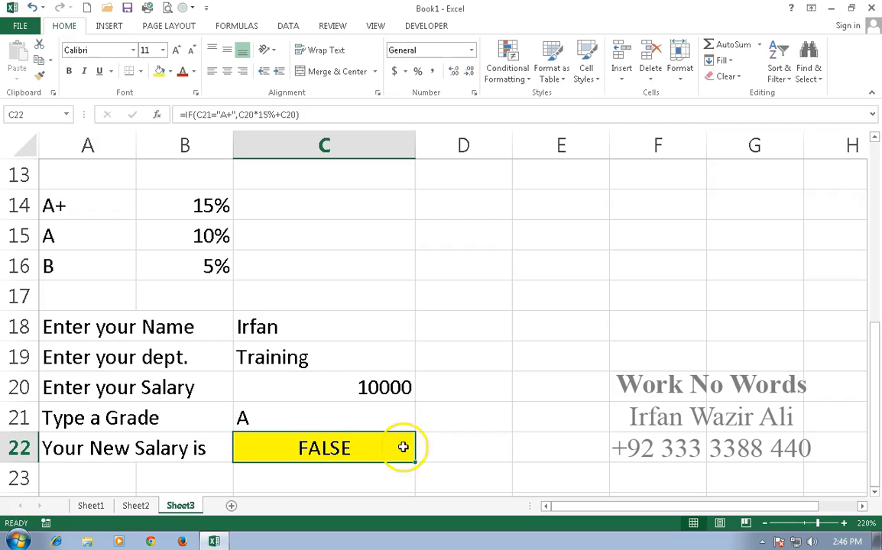
double_click(395, 449)
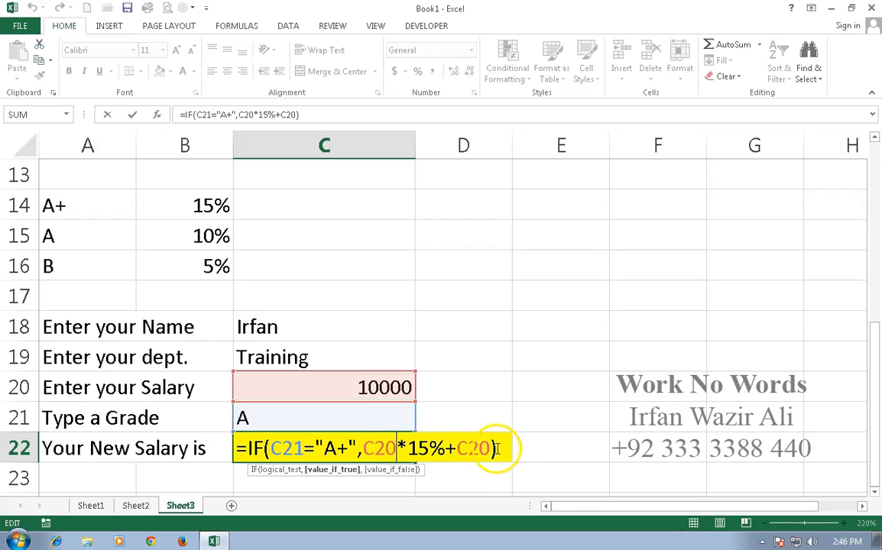
key(BackSpace)
text(,if()
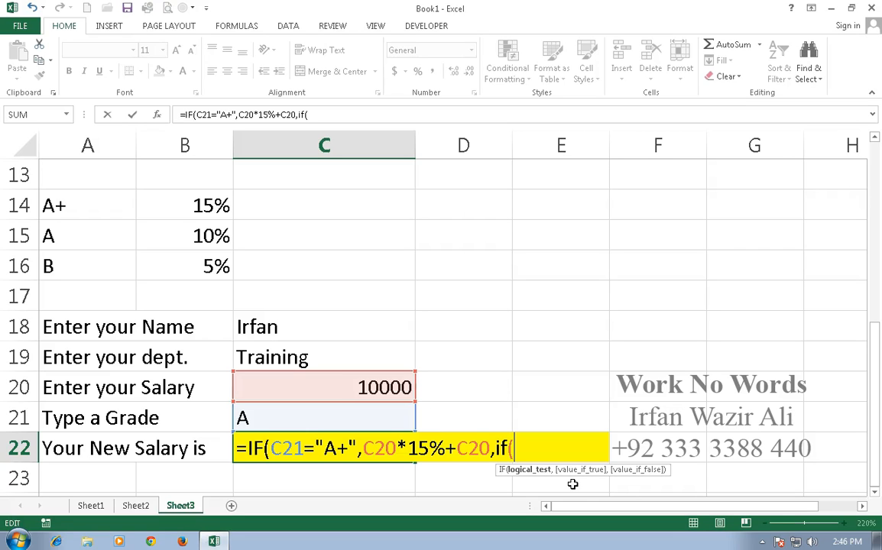
click(367, 413)
text(="A)
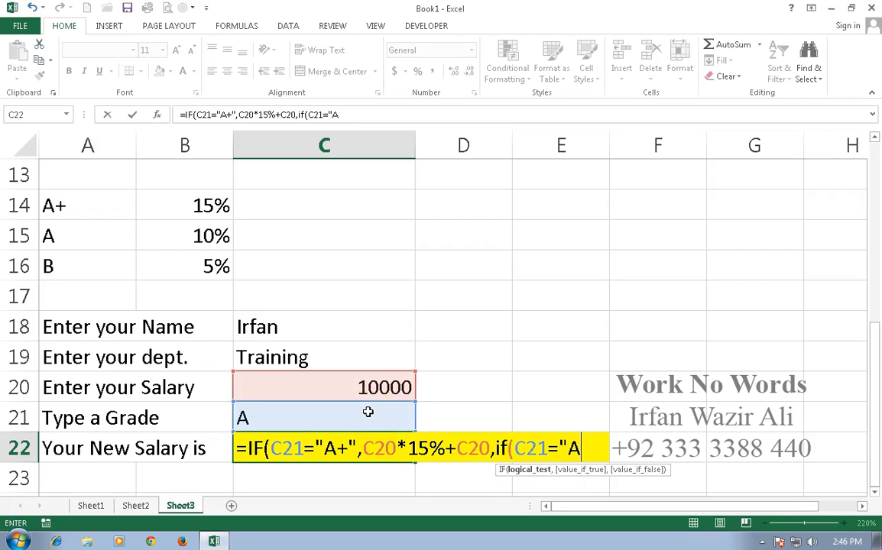
text(",)
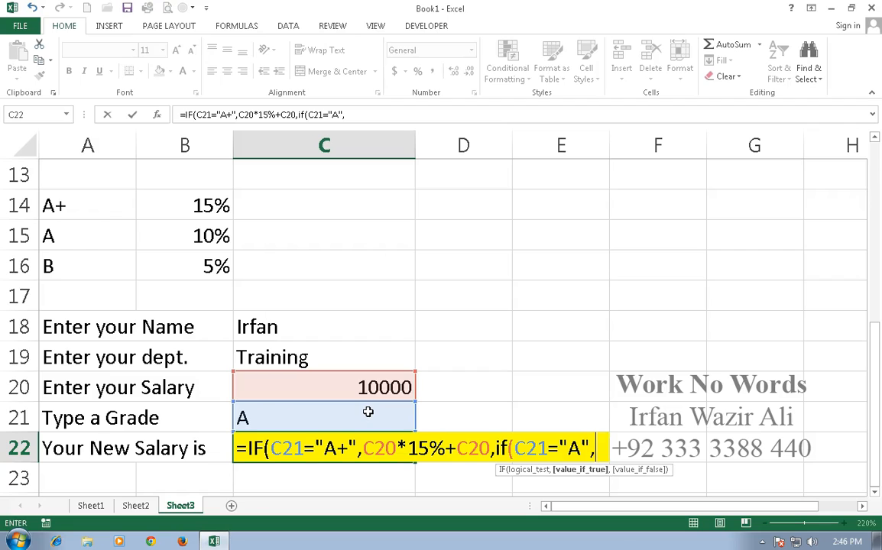
click(368, 388)
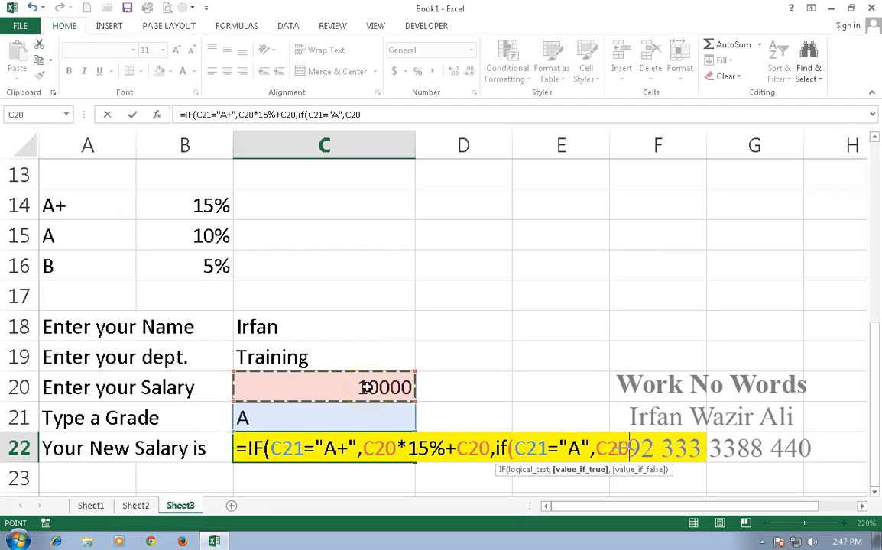
text(*10%+)
click(367, 388)
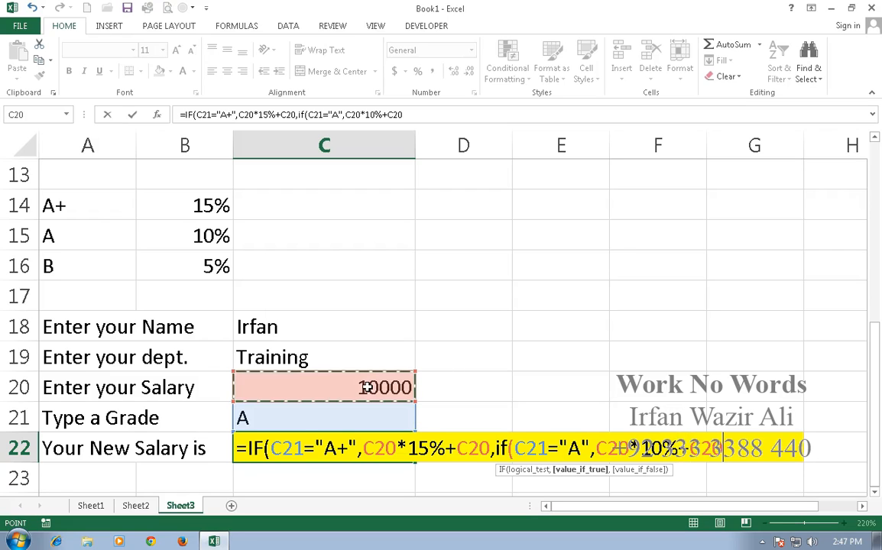
Step: Nest a third IF in the C22 formula that returns C20*5%+C20 when C21 equals "B", and close and enter the formula
text(,)
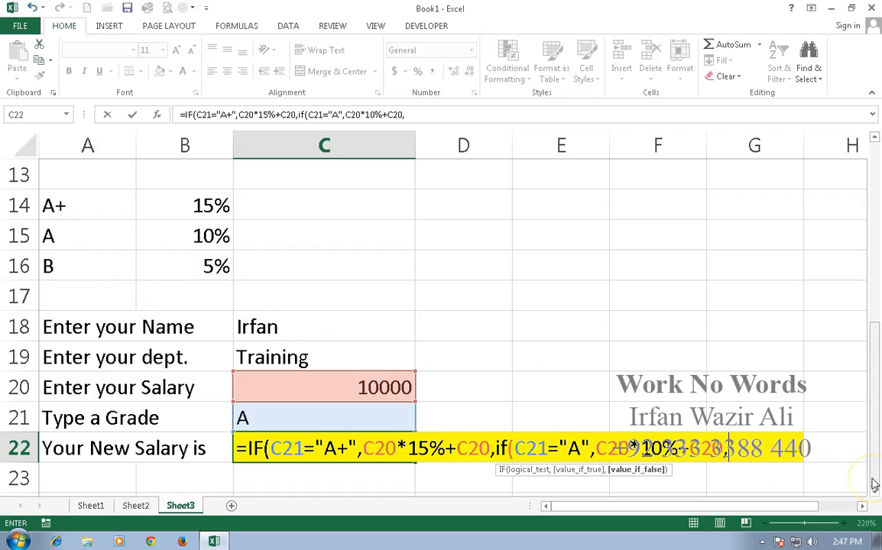
text(if()
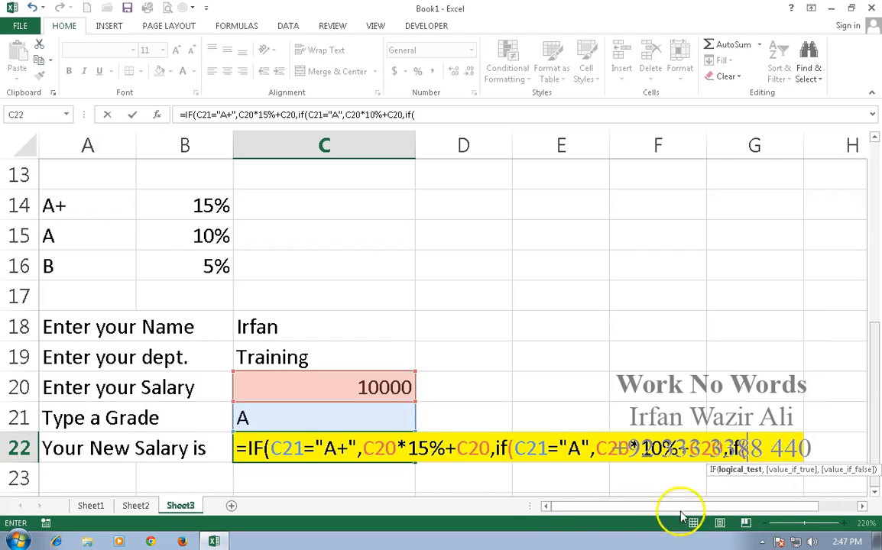
click(340, 418)
text(="B",)
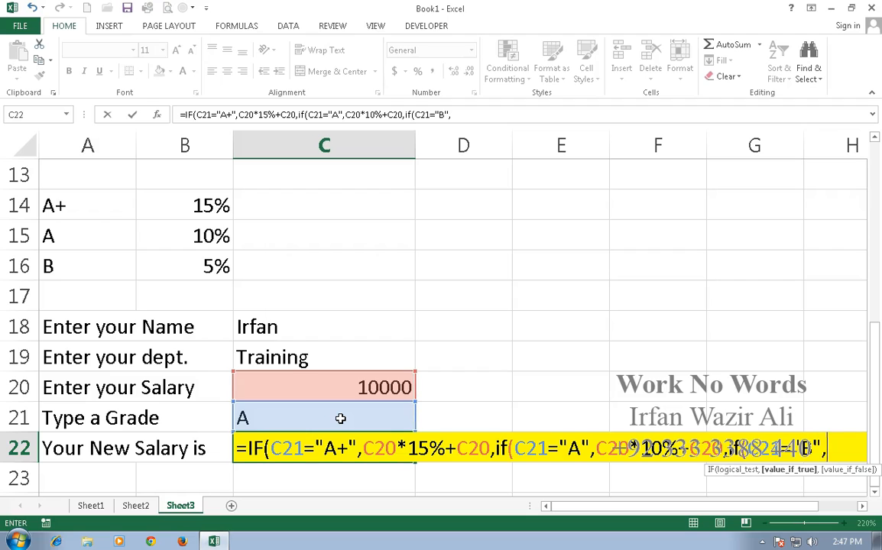
text(i)
key(BackSpace)
click(299, 393)
text(*)
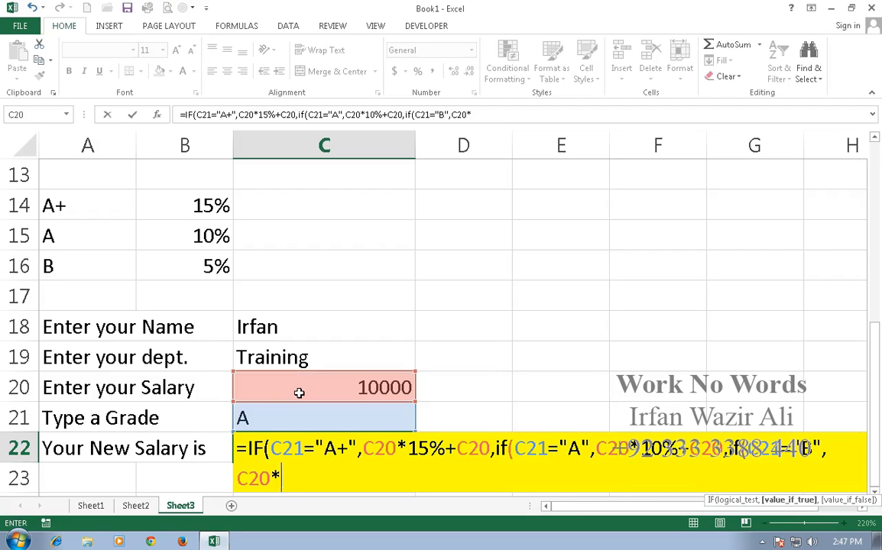
text(5%)
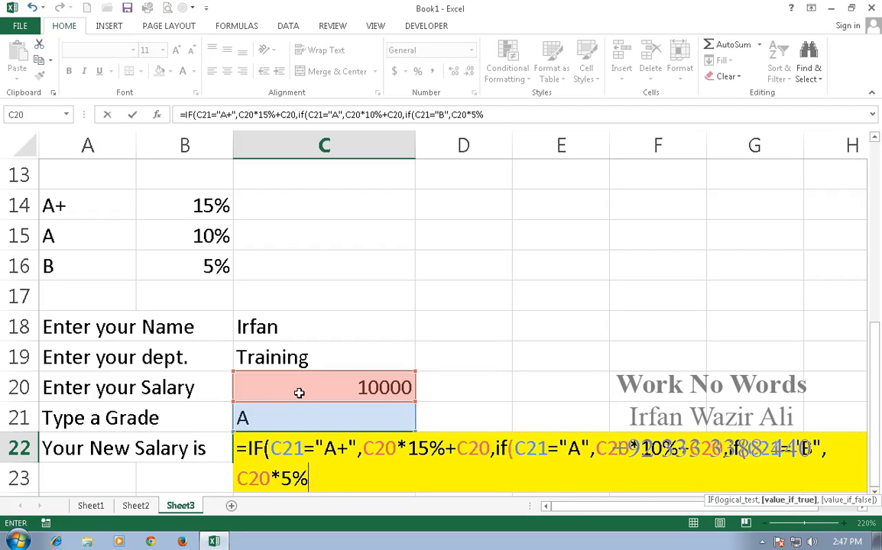
text(+)
click(299, 393)
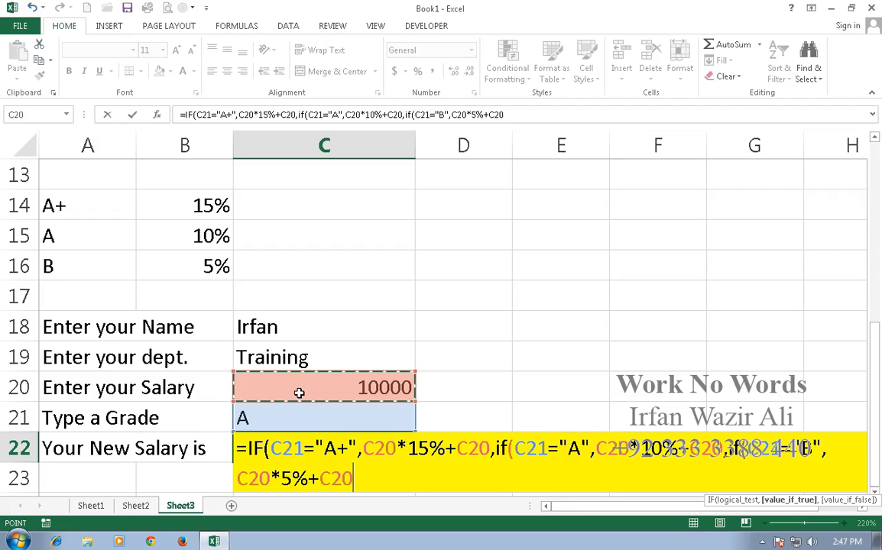
text())))
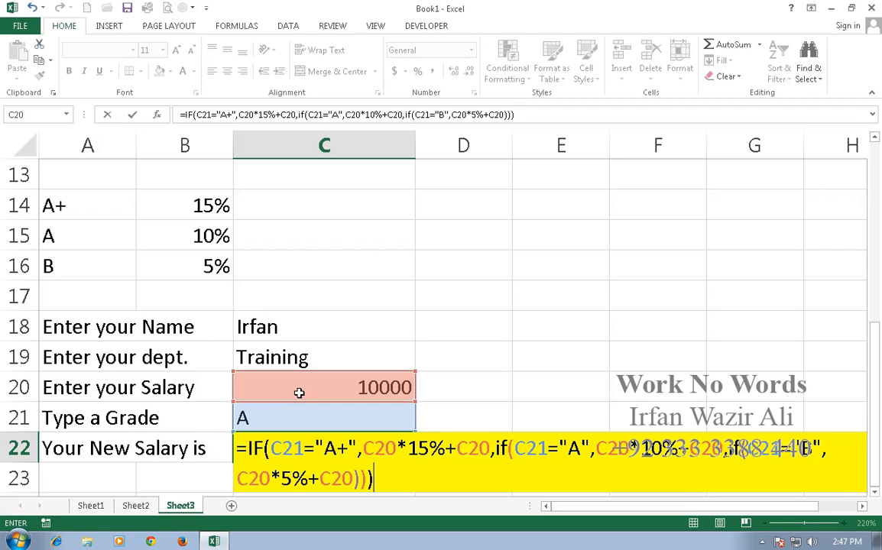
key(Return)
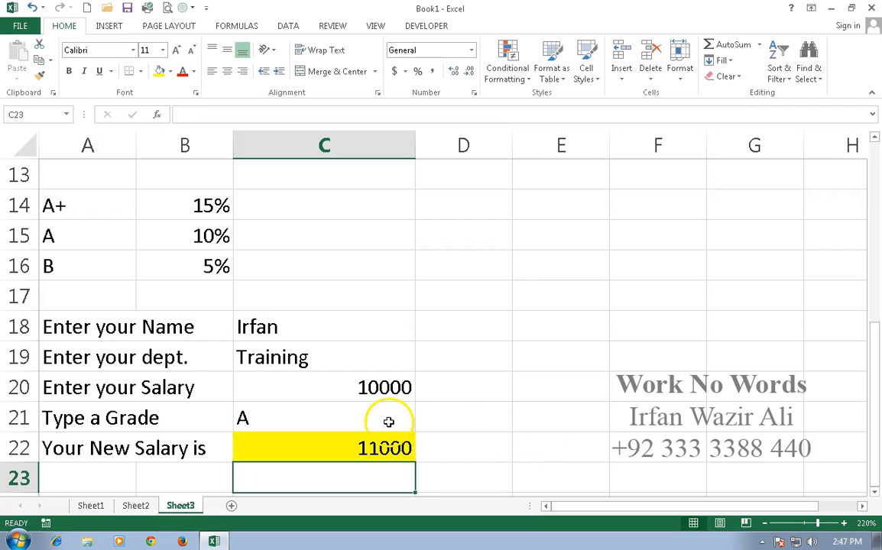
Step: Change the grade in C21 to B to test the nested salary formula
click(413, 423)
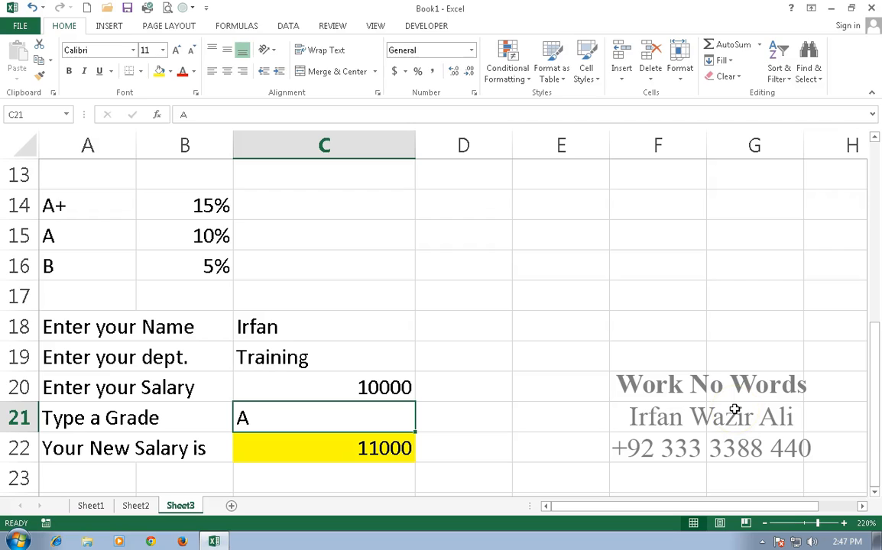
text(B)
key(Return)
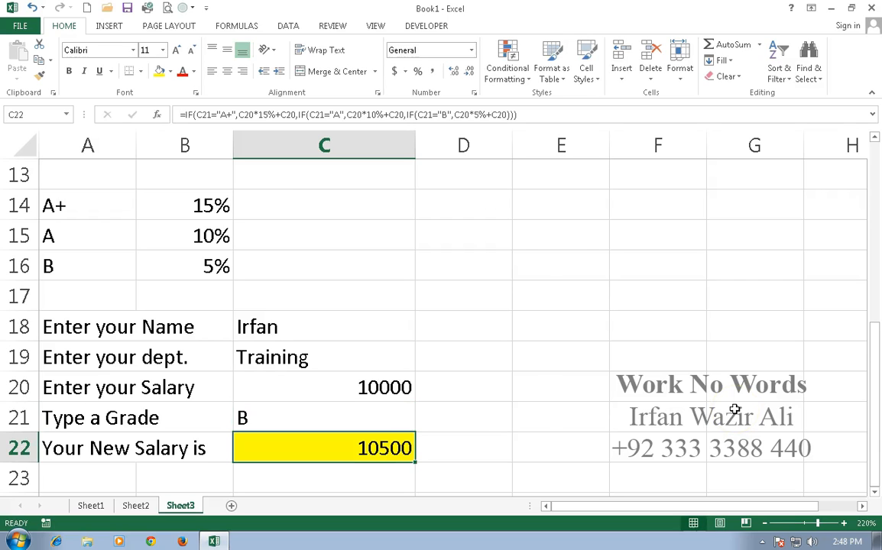